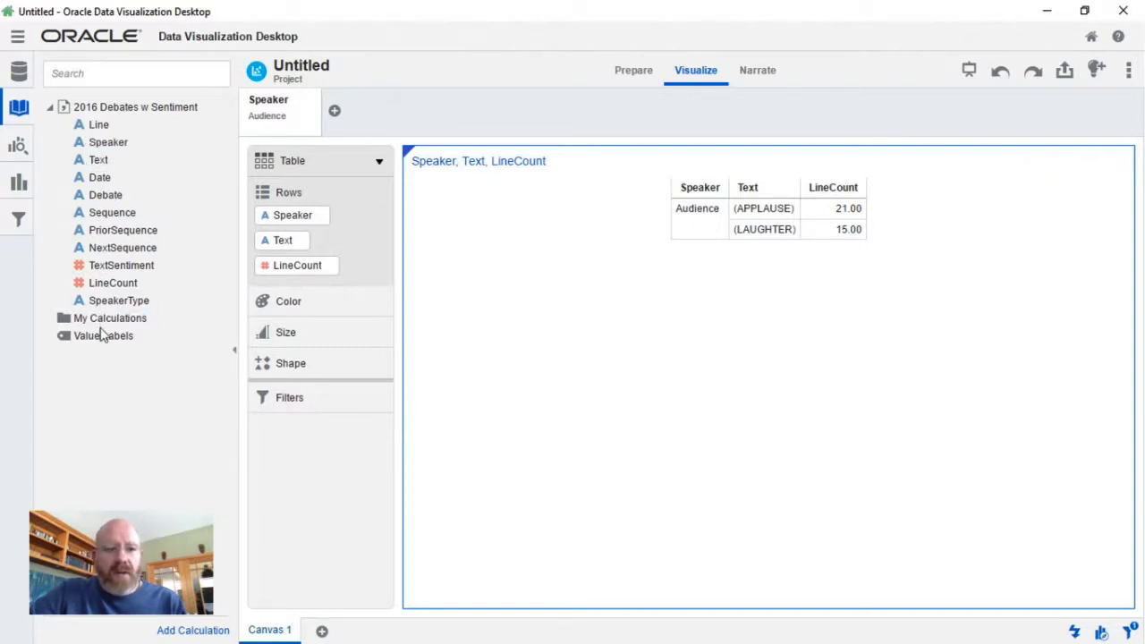
pyautogui.click(100, 178)
pyautogui.click(98, 126)
pyautogui.click(107, 143)
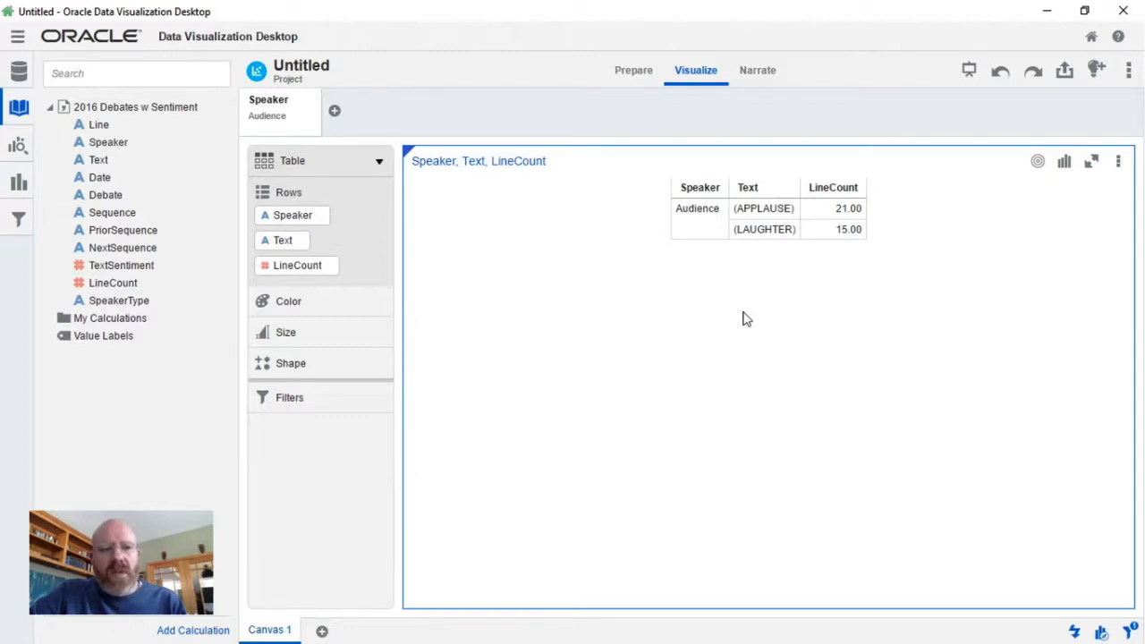
pyautogui.click(126, 230)
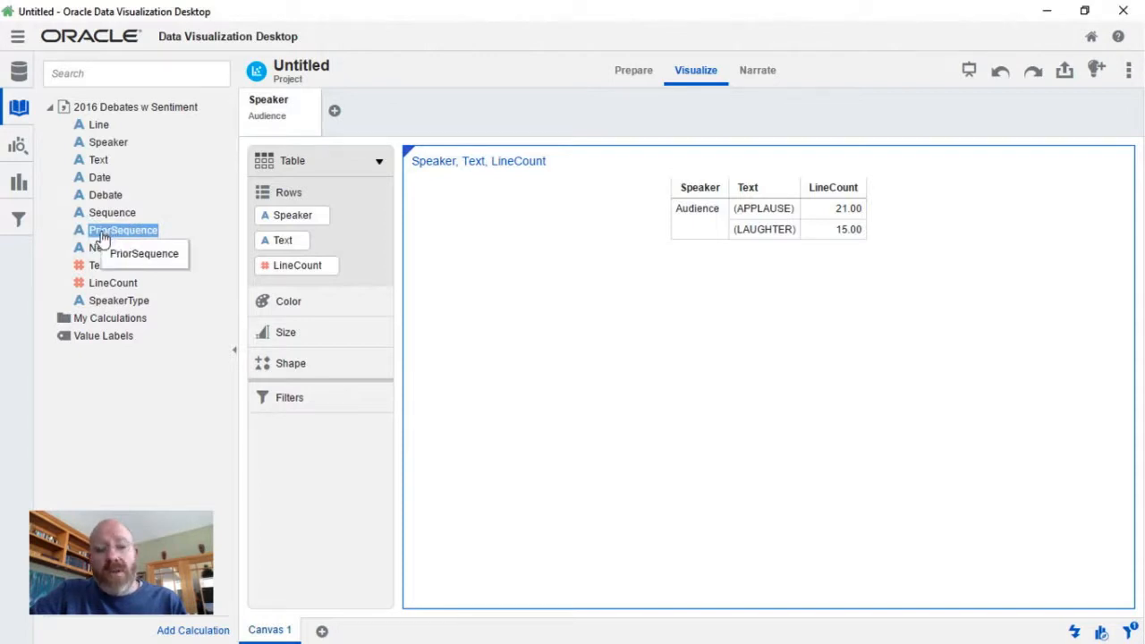
pyautogui.click(103, 248)
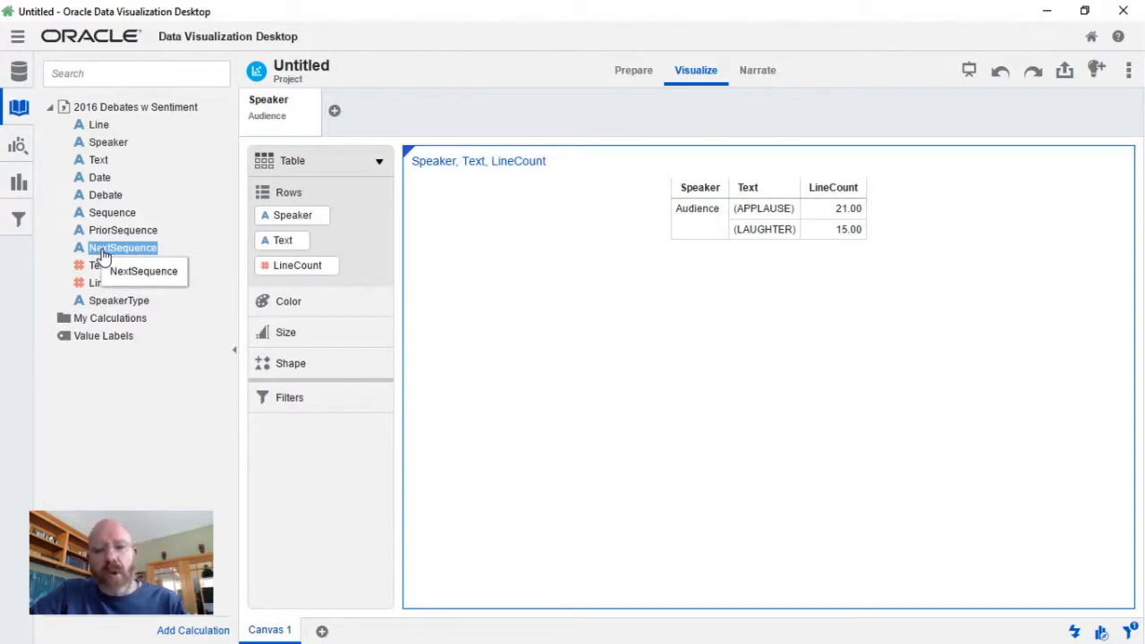
pyautogui.click(549, 398)
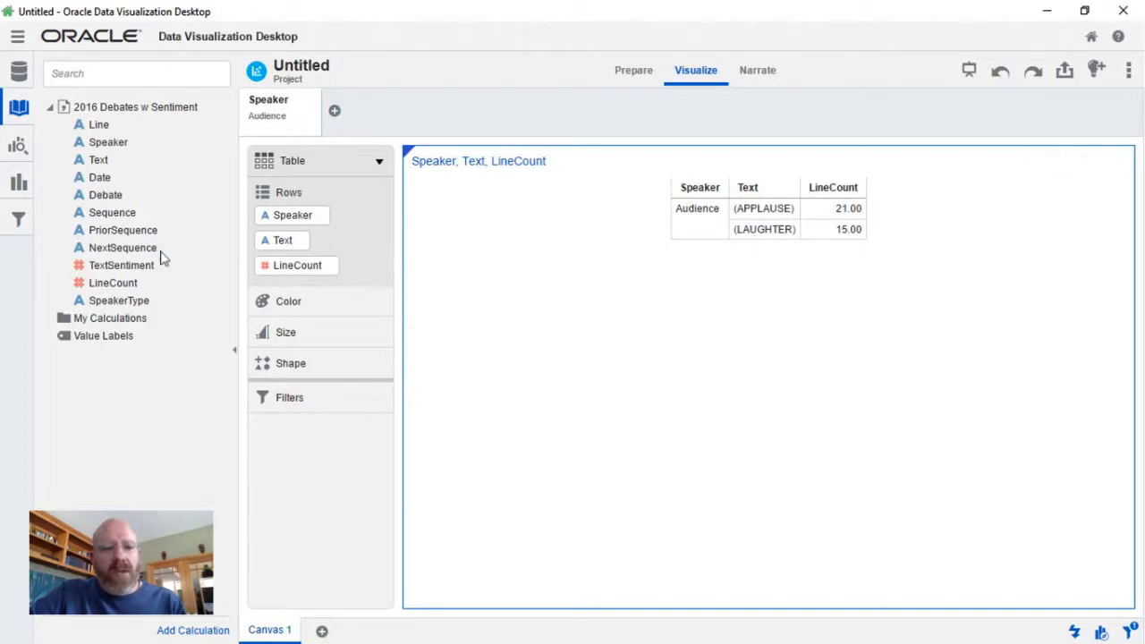
pyautogui.click(108, 215)
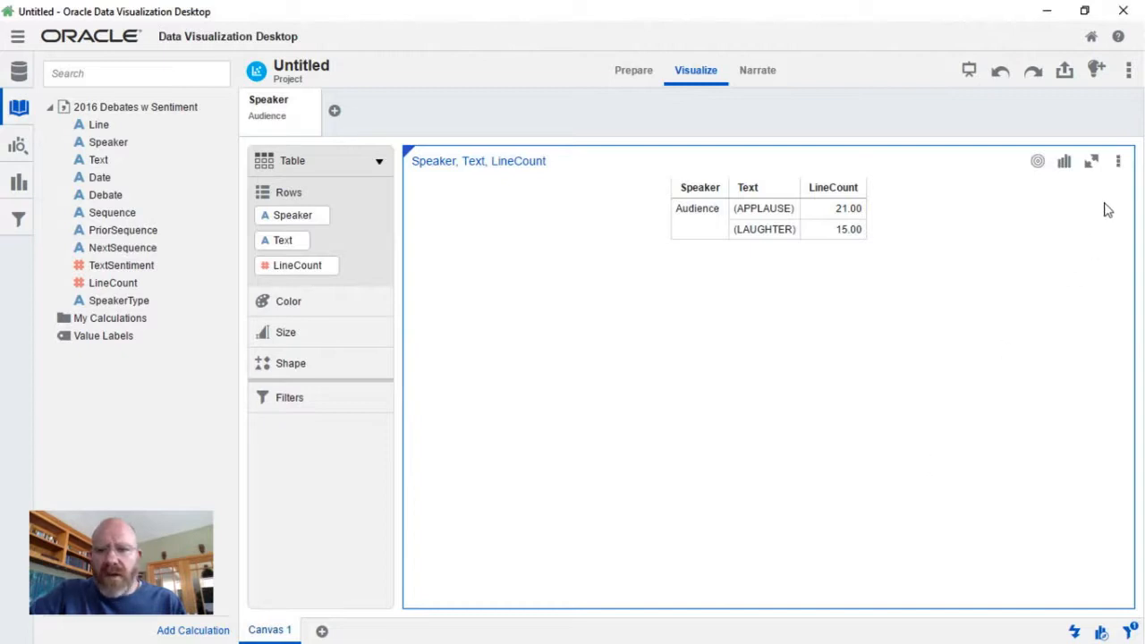
# - Delete the Speaker, Text, LineCount table and remove the Speaker filter from the canvas
pyautogui.click(1117, 161)
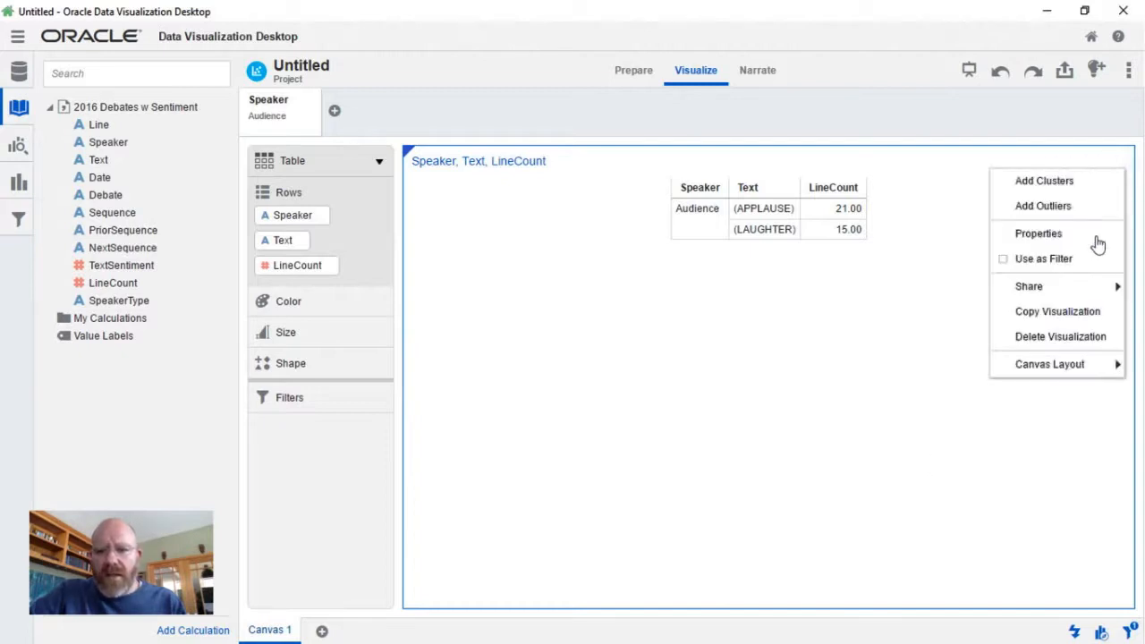
pyautogui.click(1056, 336)
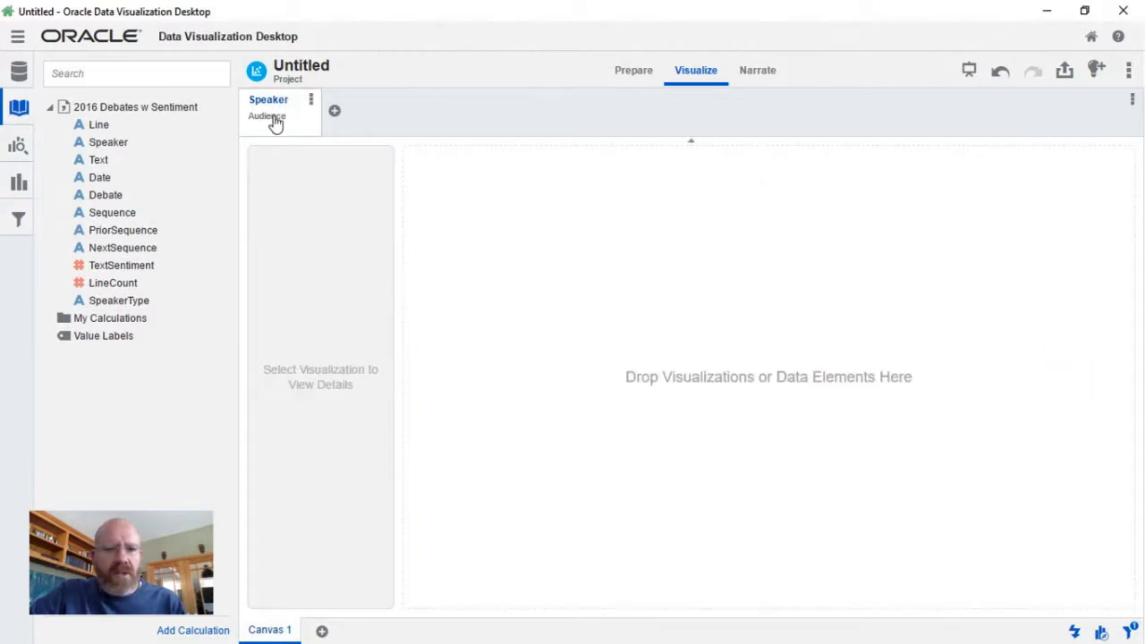
pyautogui.rightClick(276, 124)
pyautogui.click(302, 183)
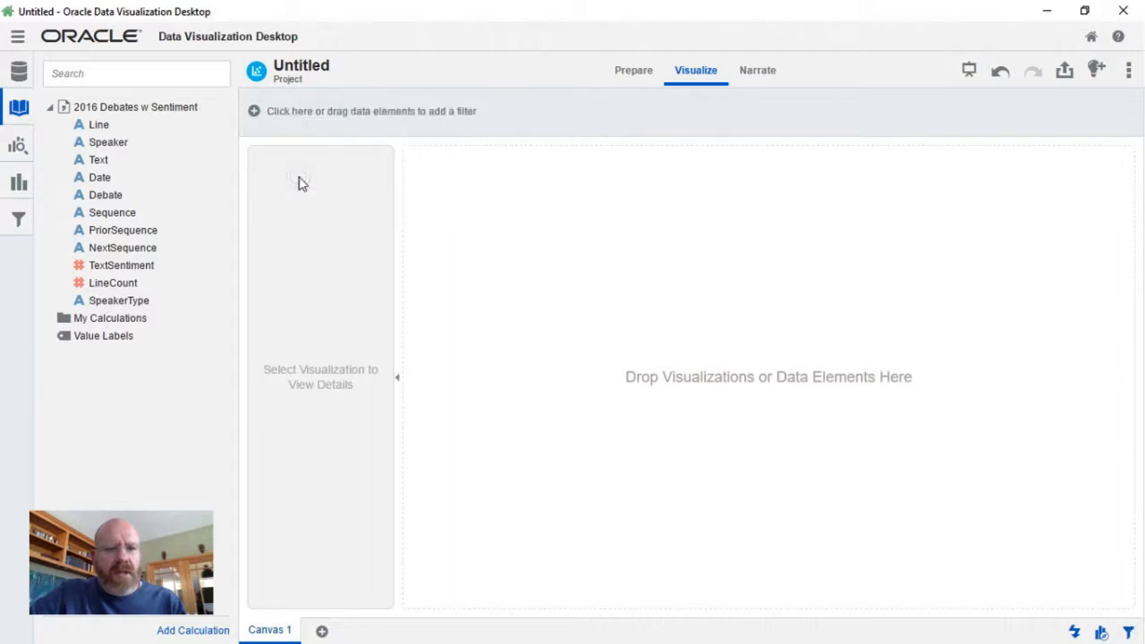
# - Create a table visualization from the Line and Date columns
pyautogui.click(100, 125)
pyautogui.keyDown('ctrl'); pyautogui.click(101, 182); pyautogui.keyUp('ctrl')
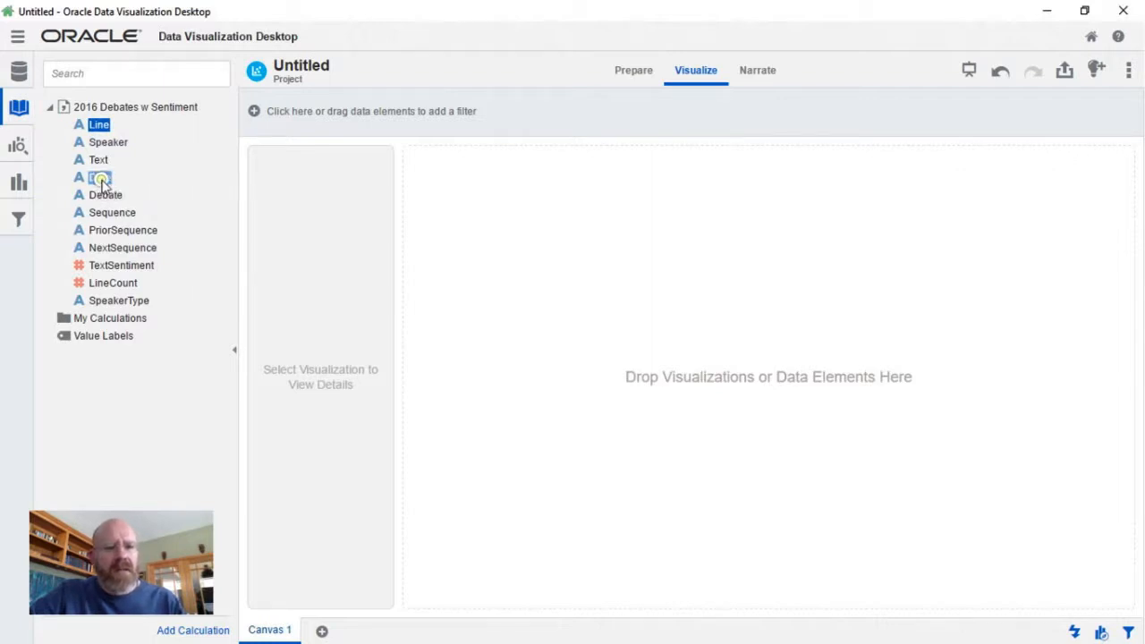
pyautogui.rightClick(104, 188)
pyautogui.click(129, 218)
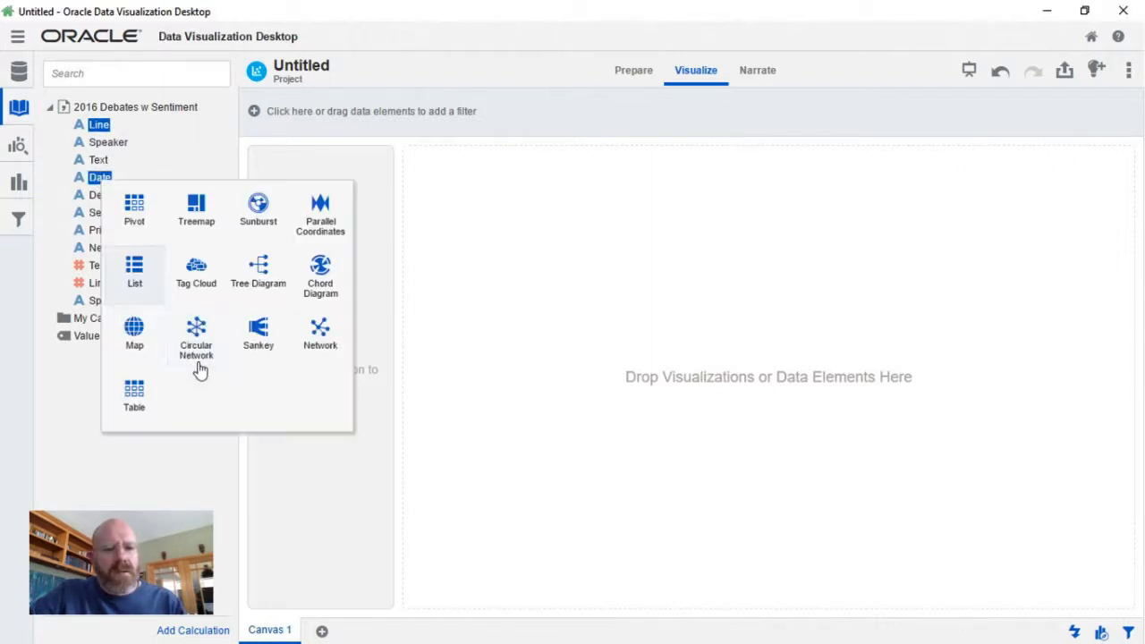
pyautogui.click(134, 396)
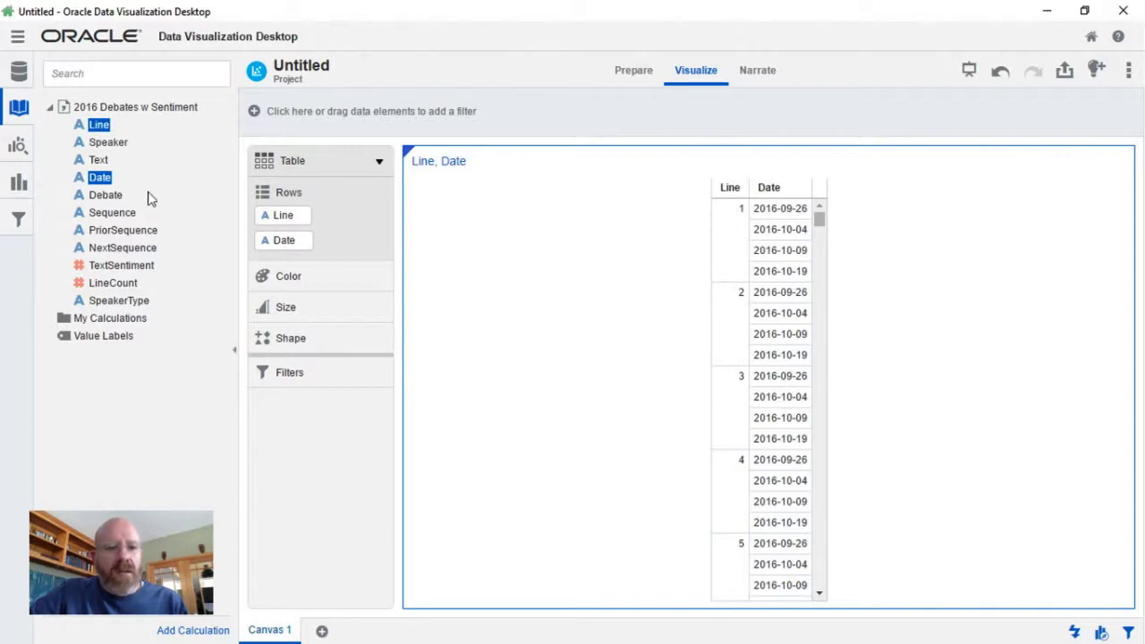
# - Replace Line with Sequence and Date with PriorSequence in the table's rows
pyautogui.click(114, 214)
pyautogui.moveTo(109, 220); pyautogui.dragTo(281, 216)
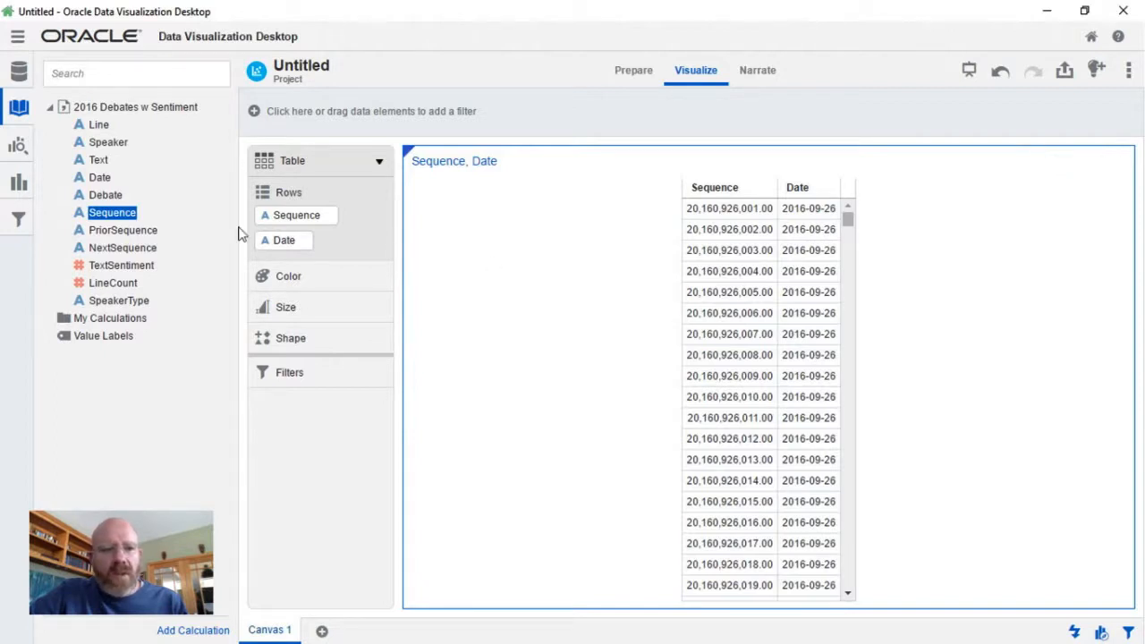
pyautogui.keyDown('ctrl'); pyautogui.click(116, 231); pyautogui.keyUp('ctrl')
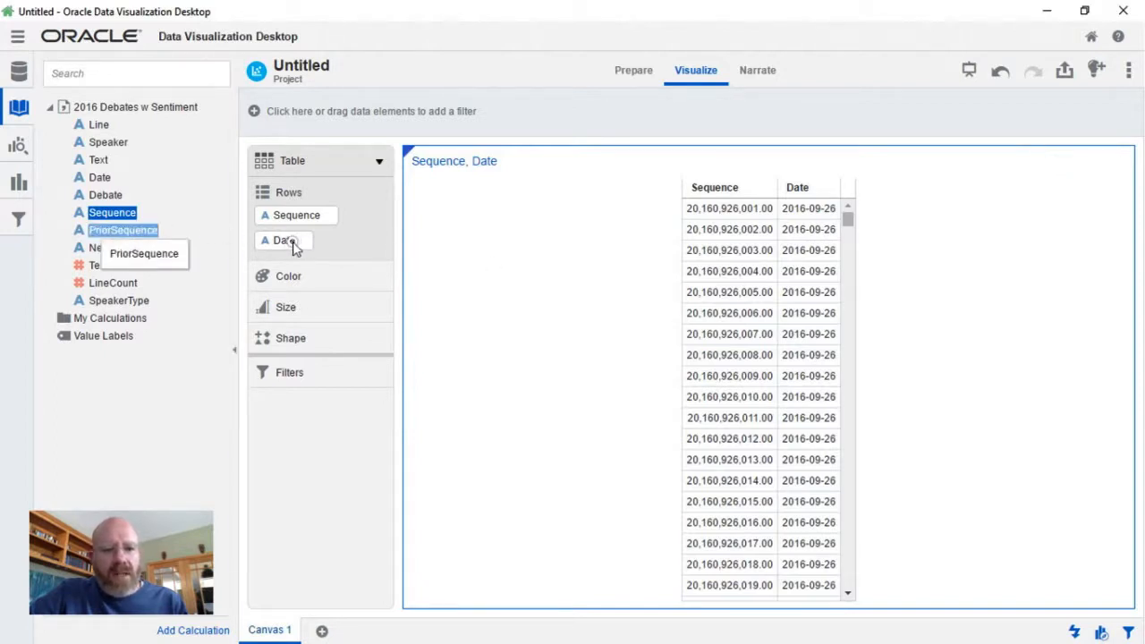
pyautogui.moveTo(296, 249); pyautogui.dragTo(540, 440)
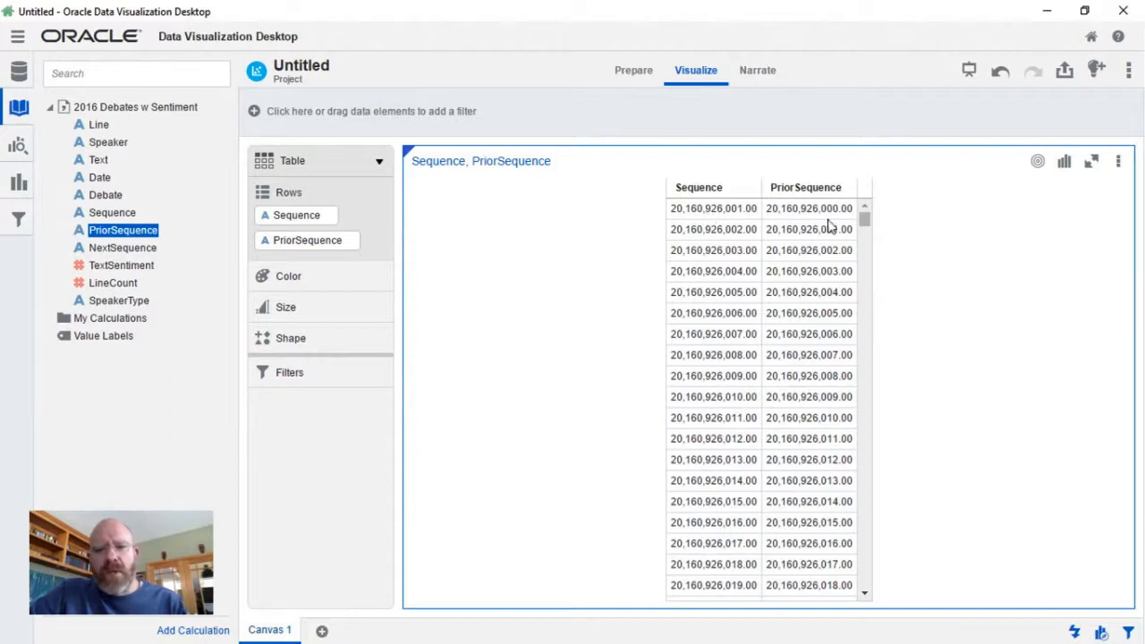
# - Compare the first two rows' Sequence and PriorSequence values and add NextSequence as the table's third column
pyautogui.click(790, 214)
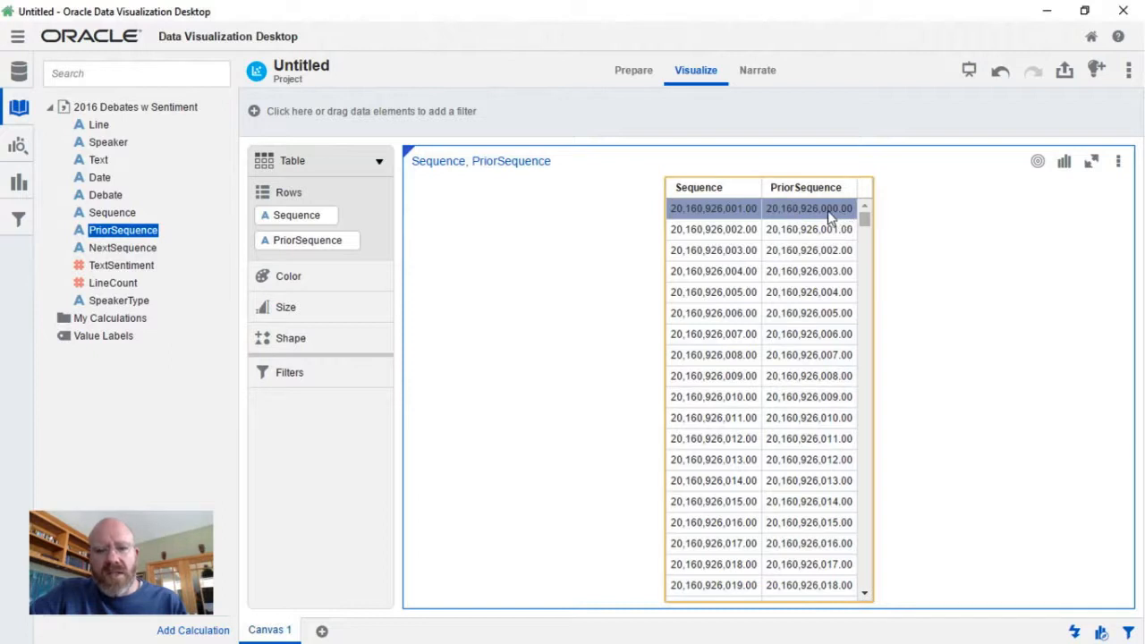
pyautogui.click(729, 234)
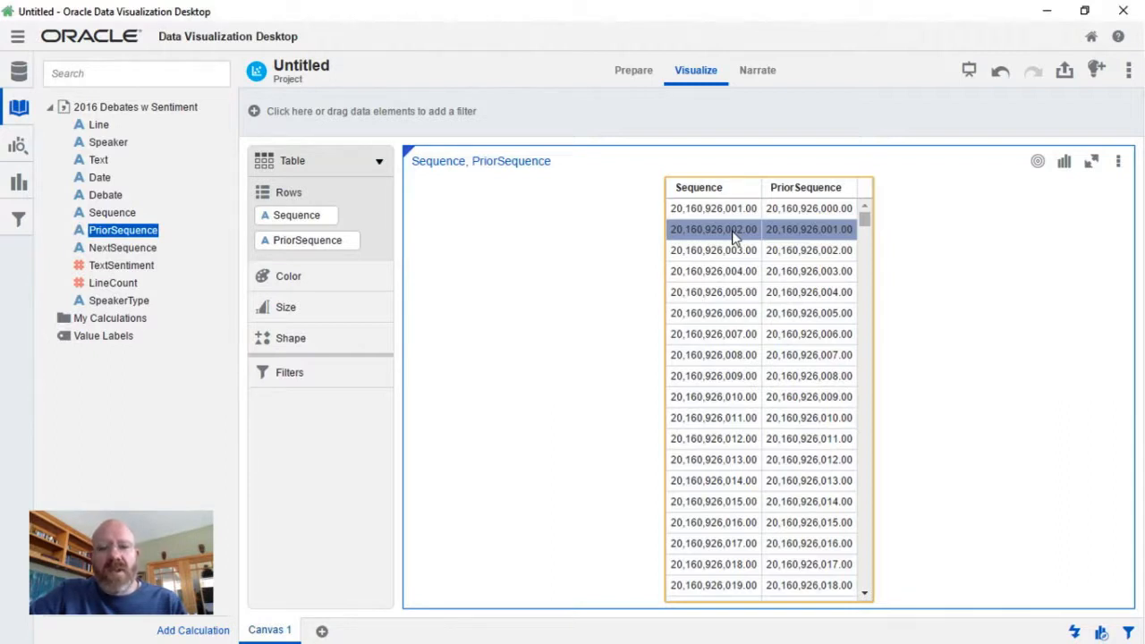
pyautogui.keyDown('ctrl'); pyautogui.click(147, 249); pyautogui.keyUp('ctrl')
pyautogui.moveTo(122, 248); pyautogui.dragTo(283, 256)
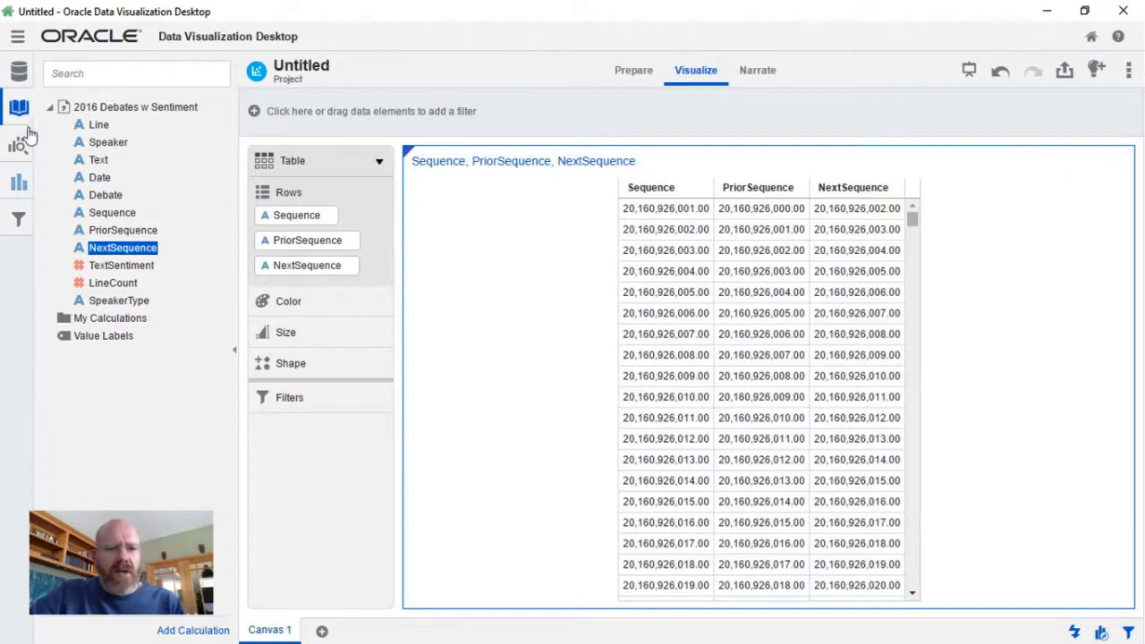
# - Leave the project and create a new data flow with 2016 Debates w Sentiment as its input data source
pyautogui.click(19, 77)
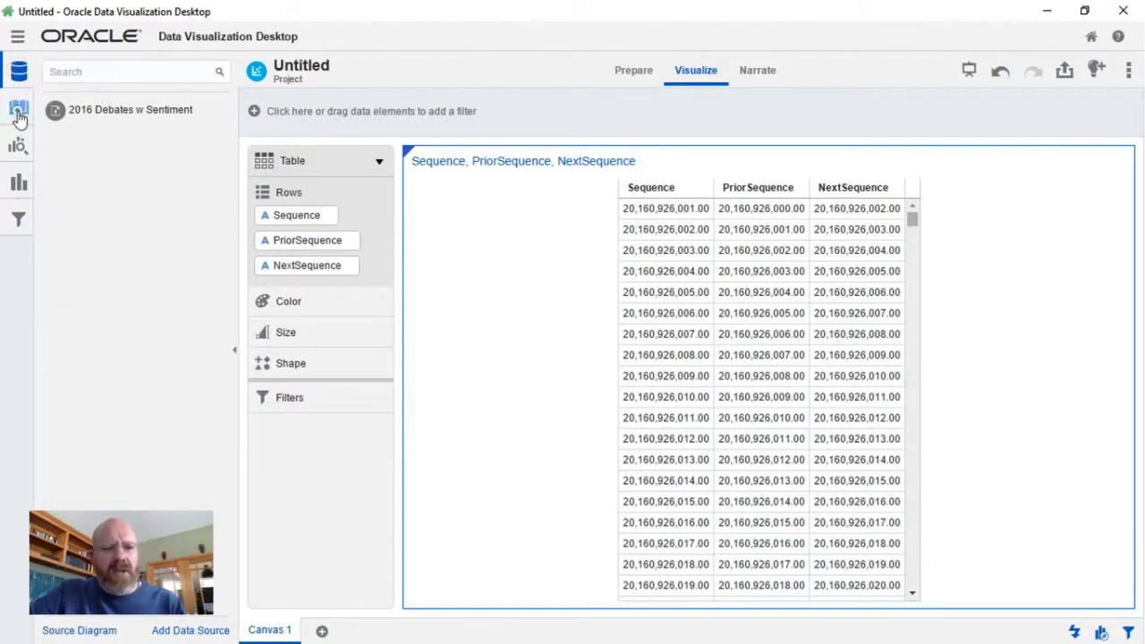
pyautogui.click(19, 115)
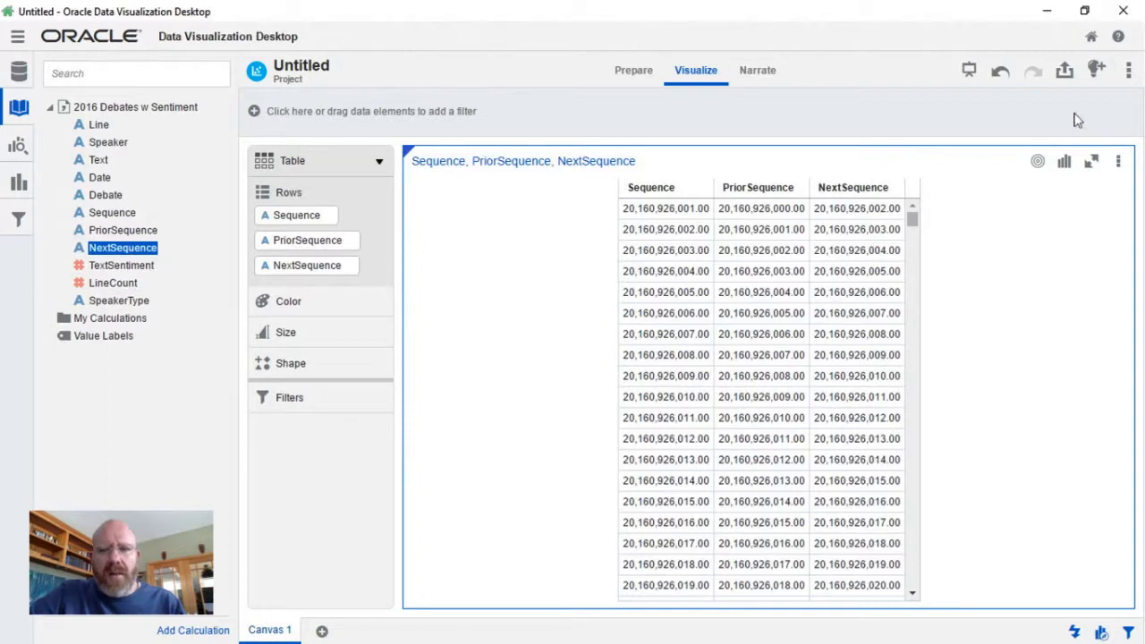
pyautogui.click(1091, 37)
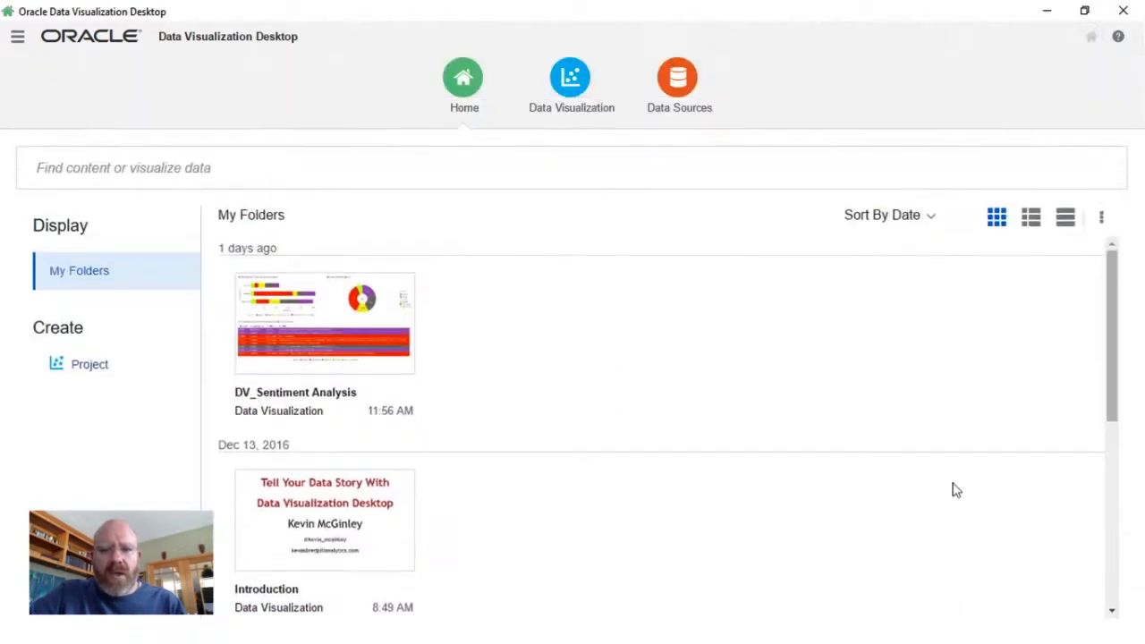
pyautogui.click(684, 89)
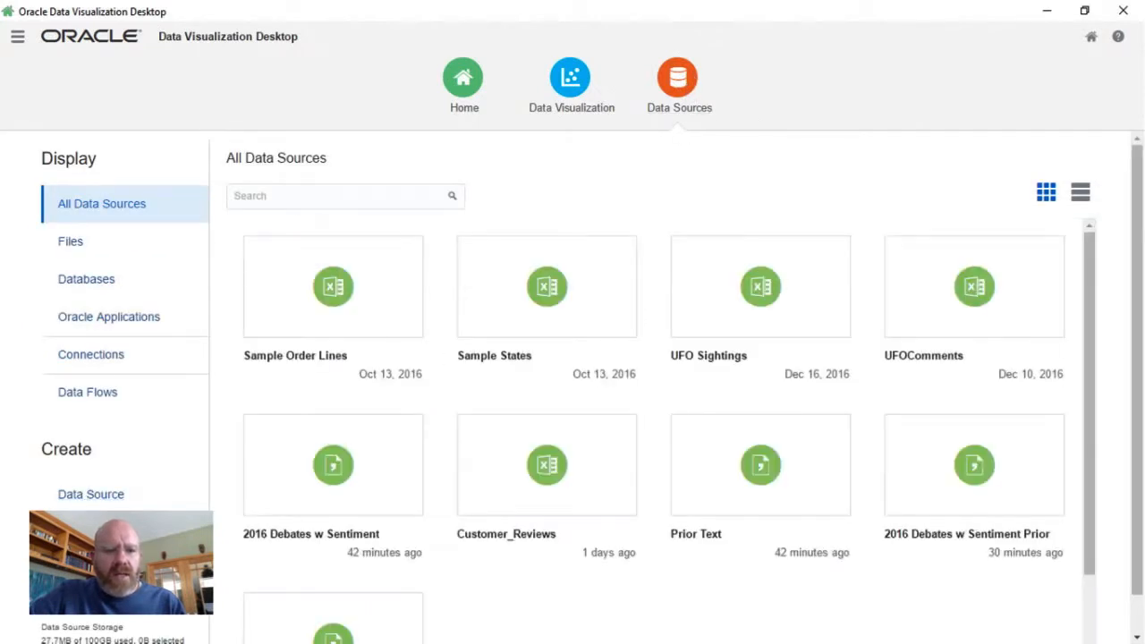
pyautogui.click(83, 569)
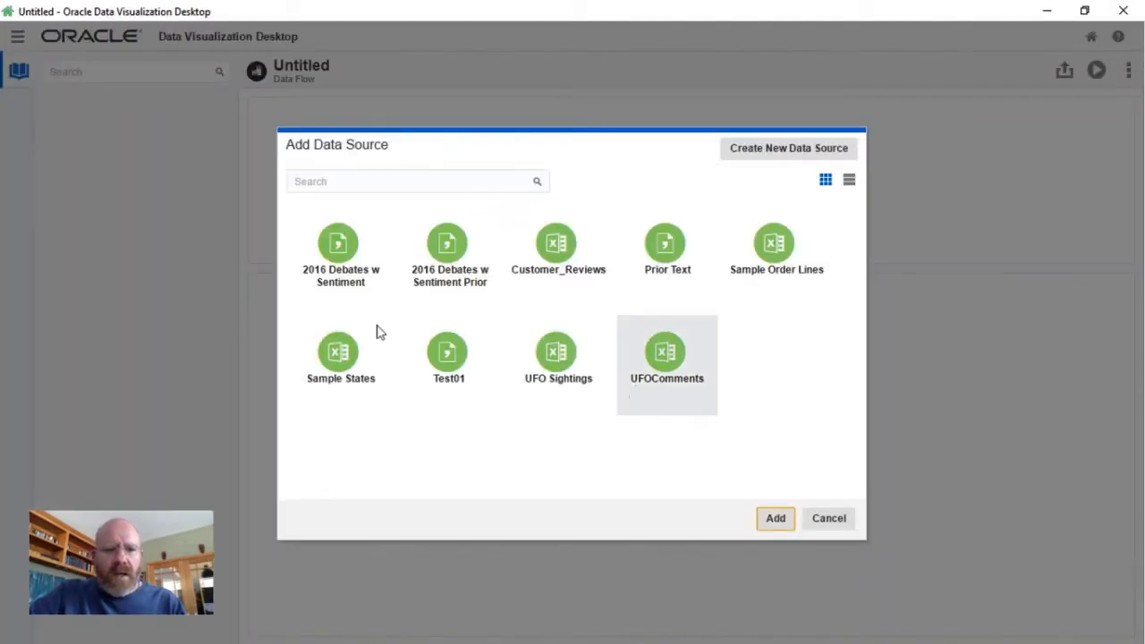
pyautogui.click(341, 248)
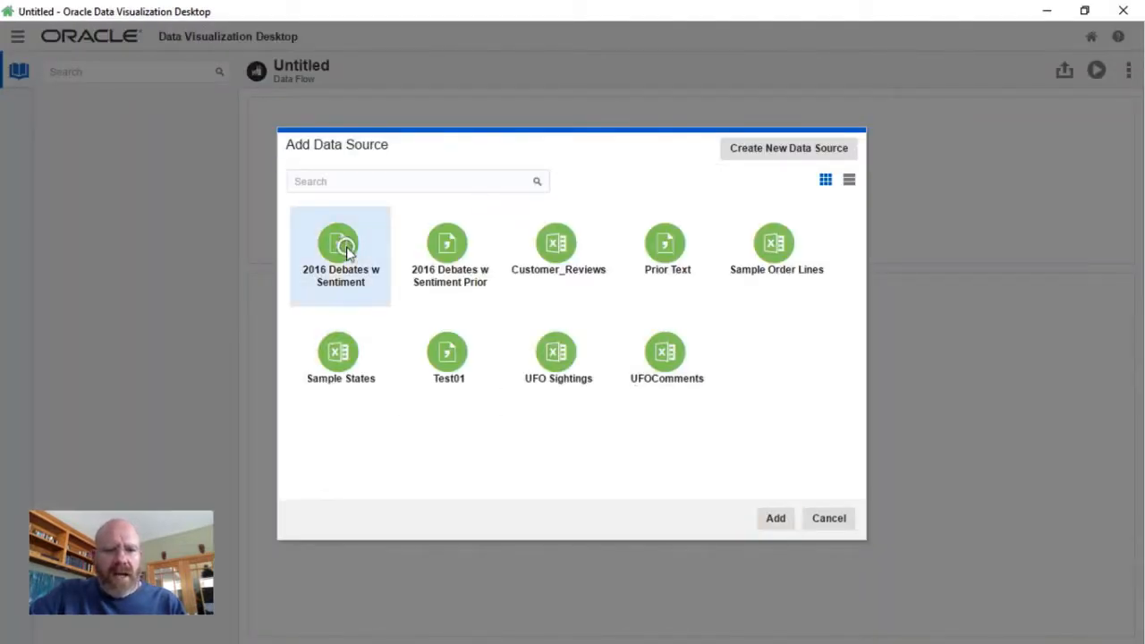
pyautogui.click(780, 523)
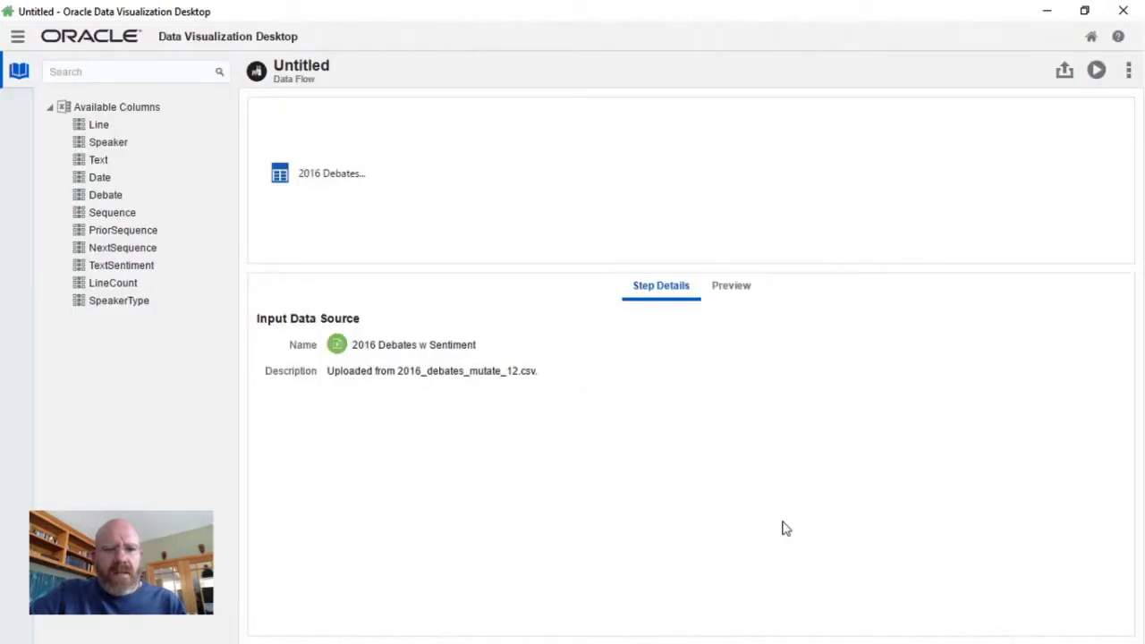
# - Add 2016 Debates w Sentiment Prior to the data flow as the second input data source
pyautogui.rightClick(334, 179)
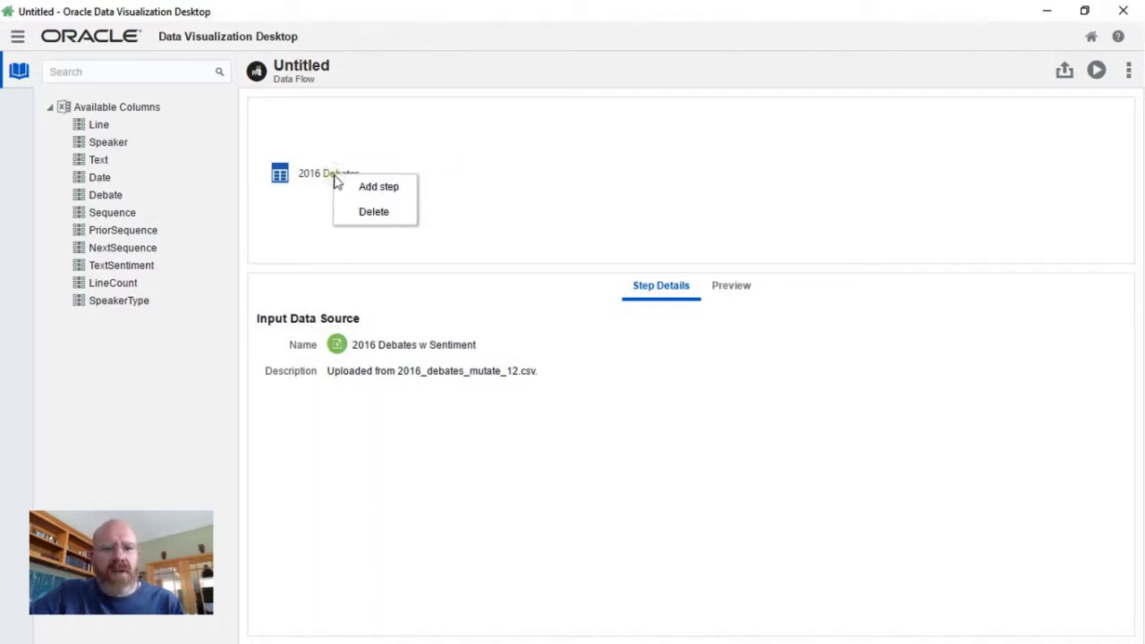
pyautogui.click(354, 192)
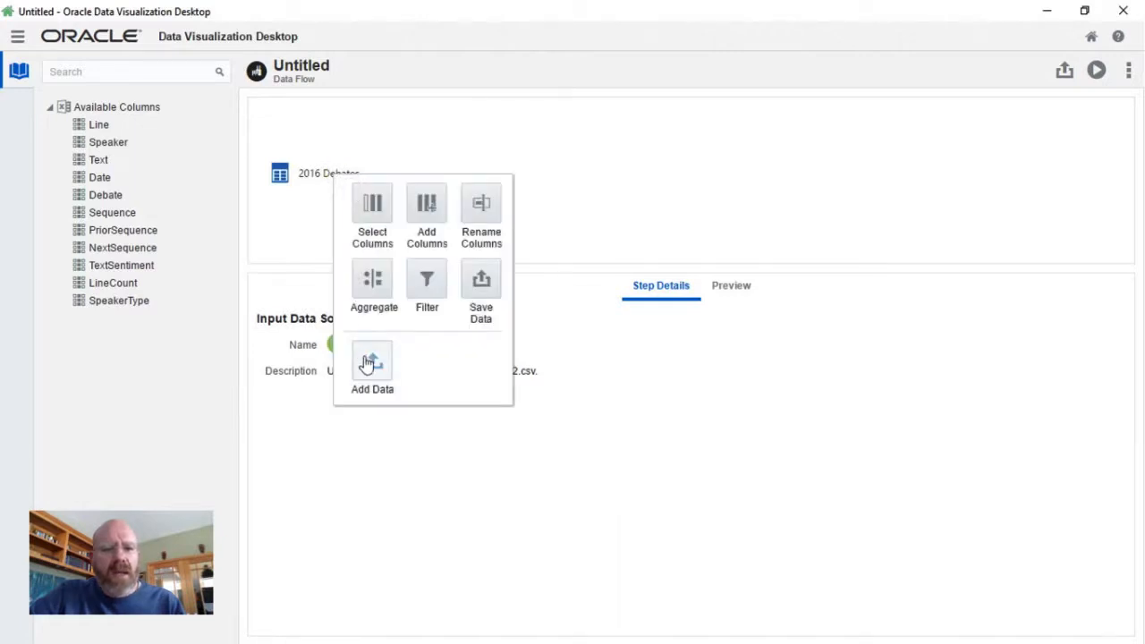
pyautogui.click(373, 365)
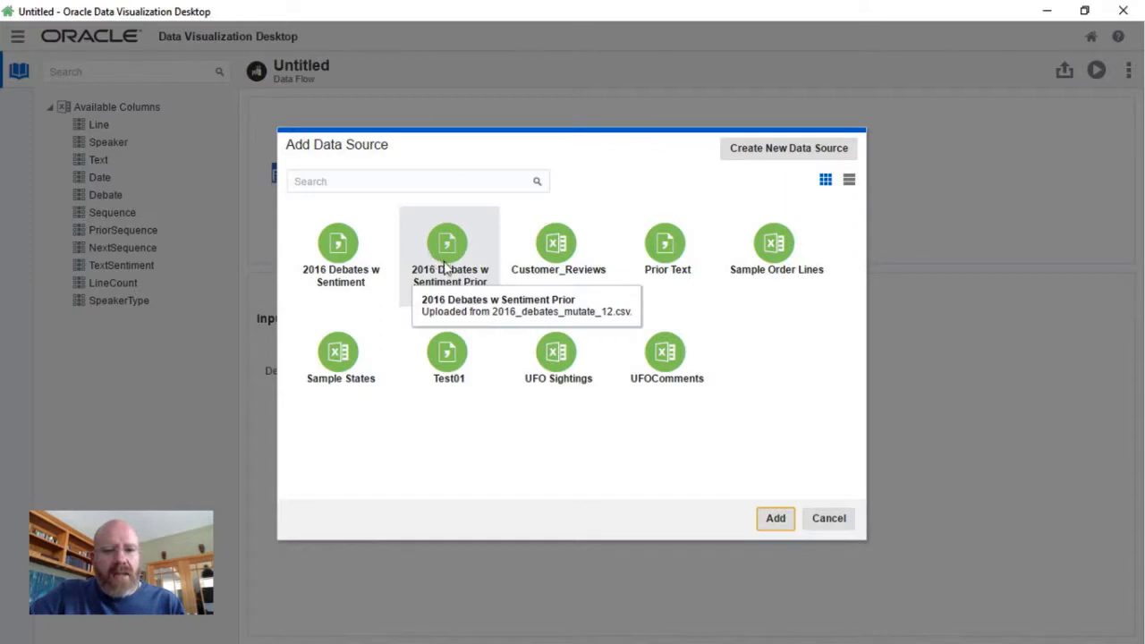
pyautogui.click(775, 521)
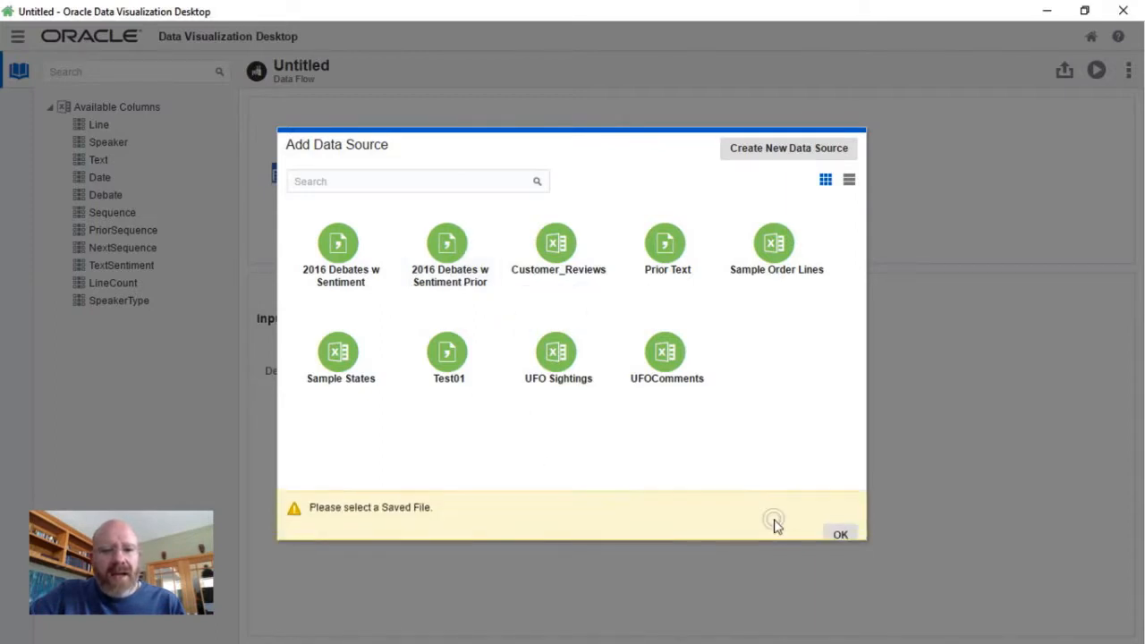
pyautogui.click(448, 242)
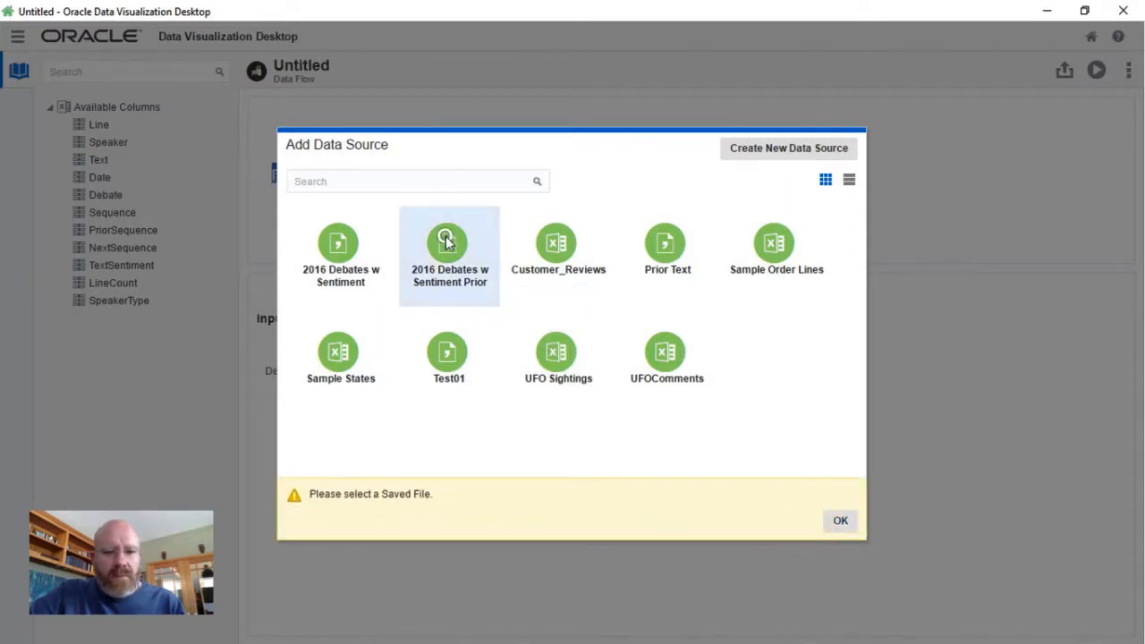
pyautogui.click(840, 522)
pyautogui.click(776, 520)
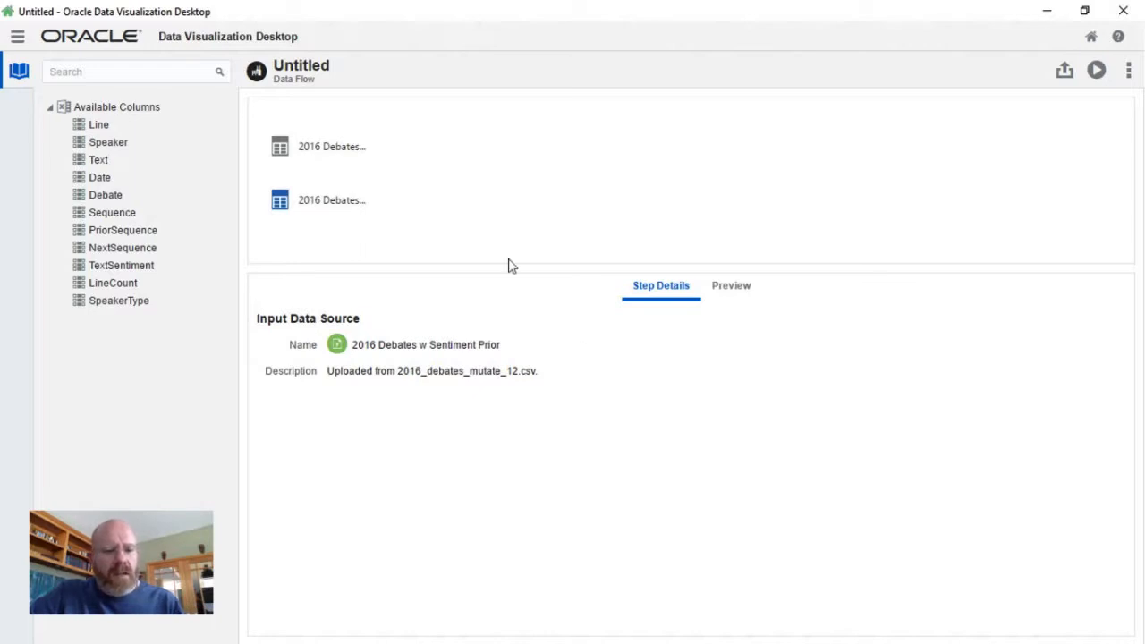
# - Join the two debate data sources and keep all rows from both Input 1 and Input 2
pyautogui.rightClick(340, 149)
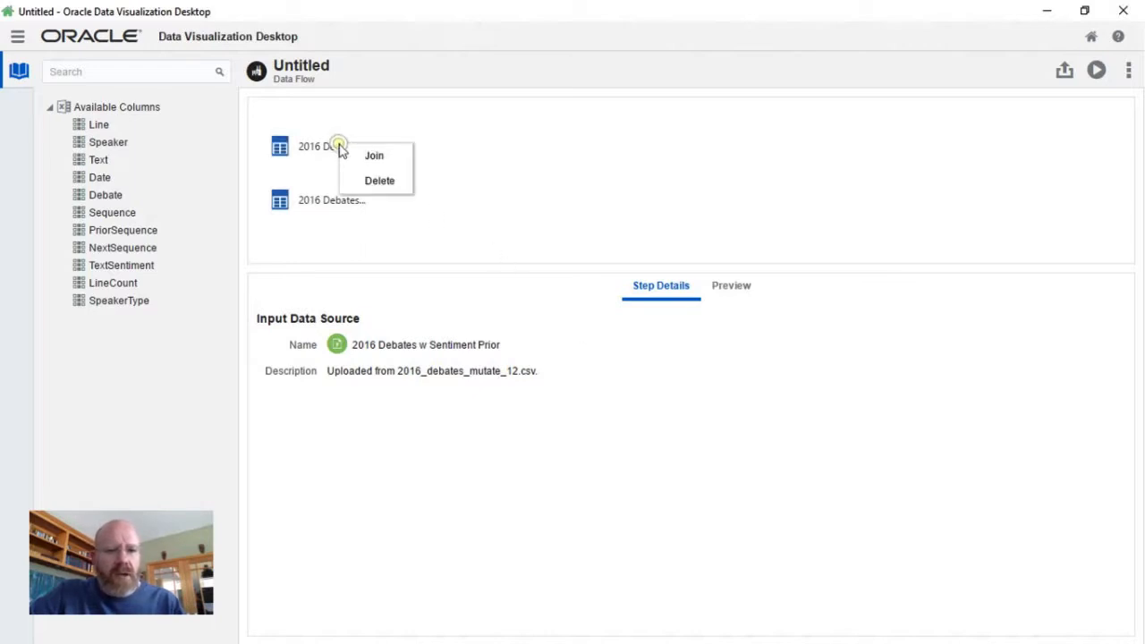
pyautogui.click(359, 157)
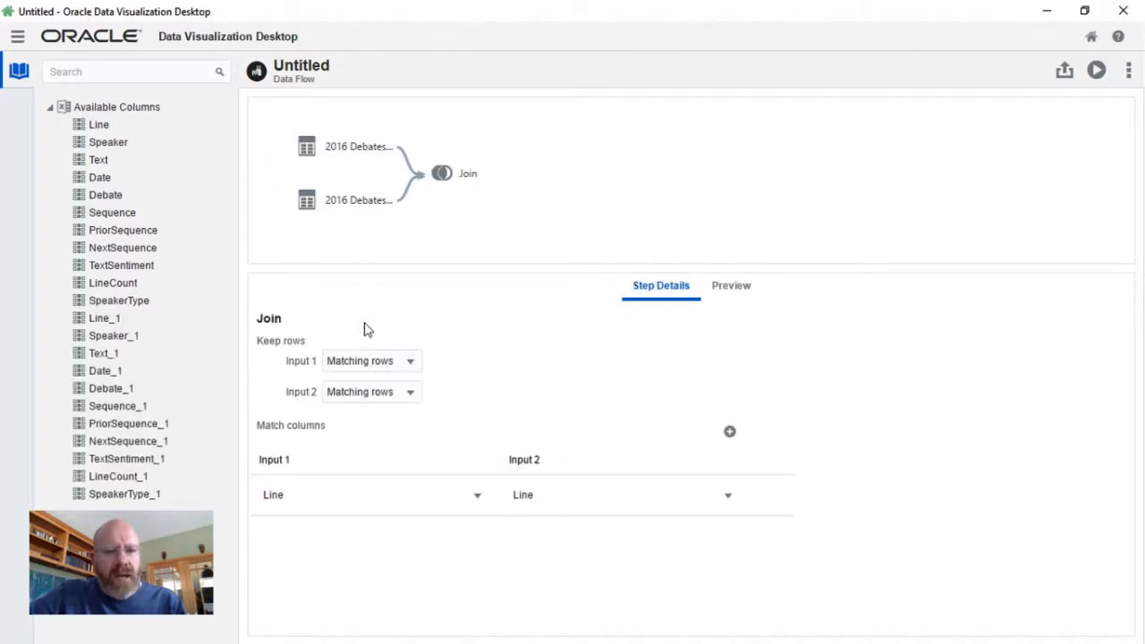
pyautogui.click(363, 360)
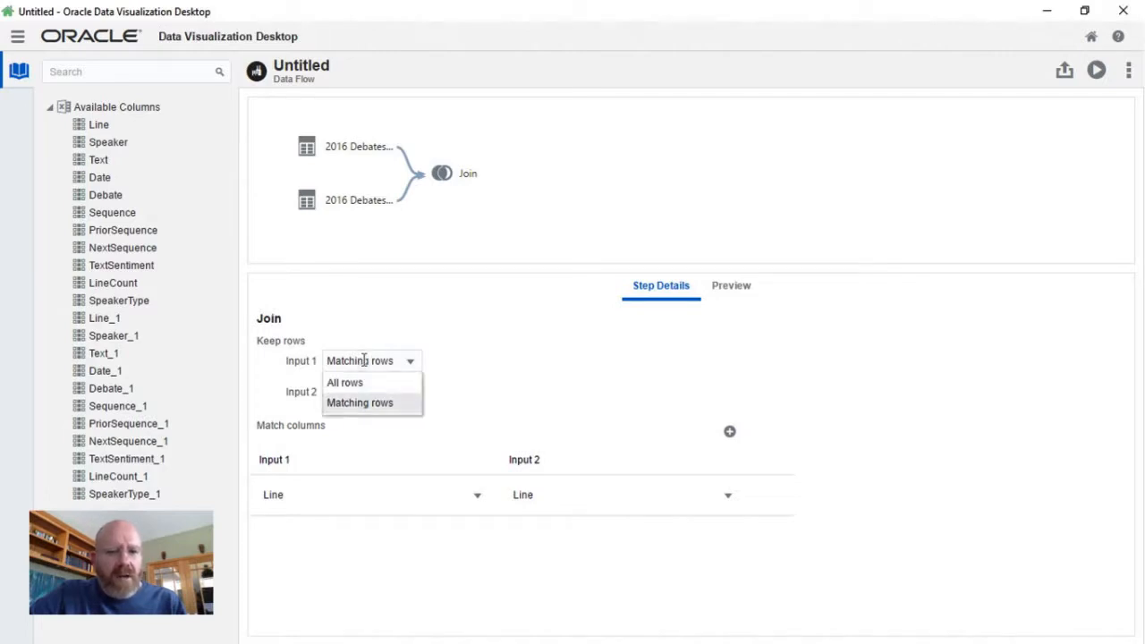
pyautogui.click(364, 384)
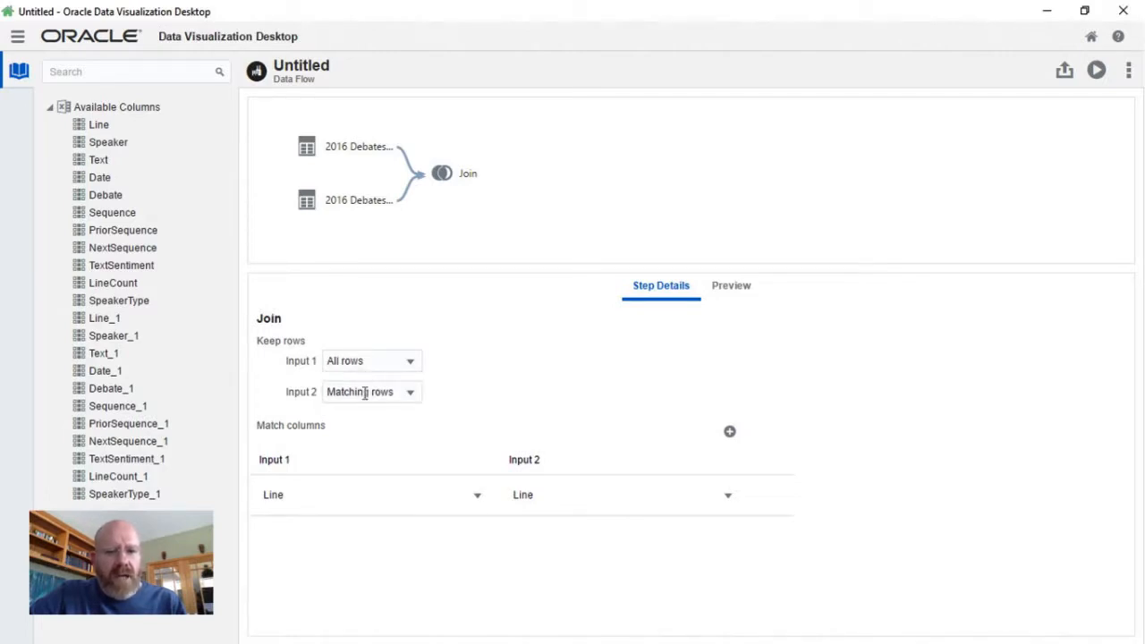
pyautogui.click(364, 392)
pyautogui.click(363, 413)
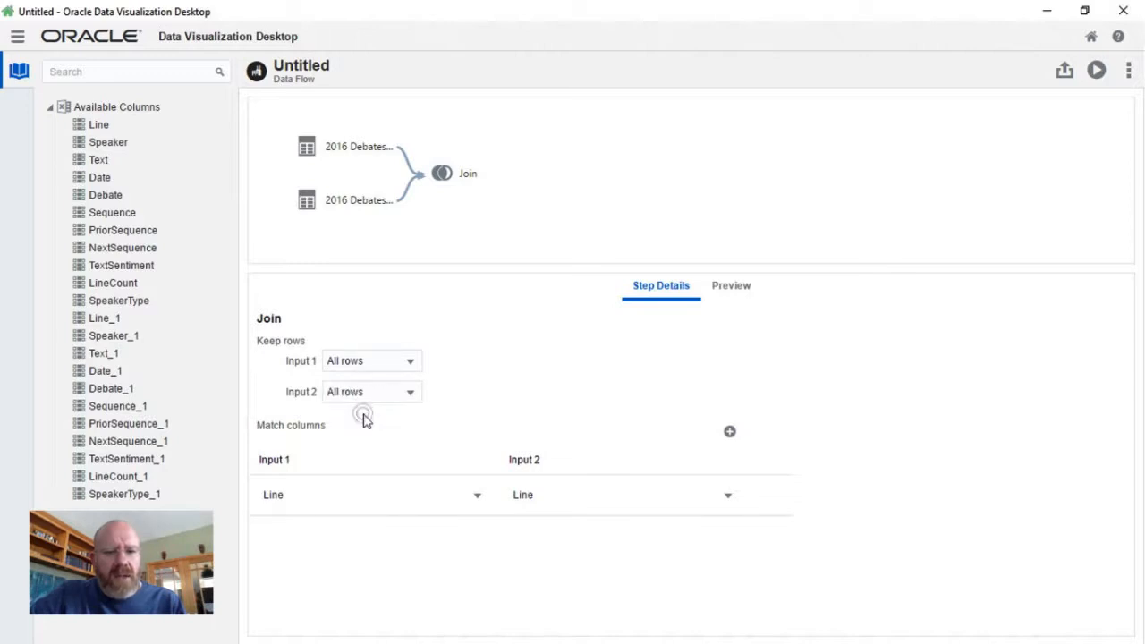
# - Match the join on Sequence from Input 1 and PriorSequence from Input 2
pyautogui.click(479, 498)
pyautogui.click(479, 498)
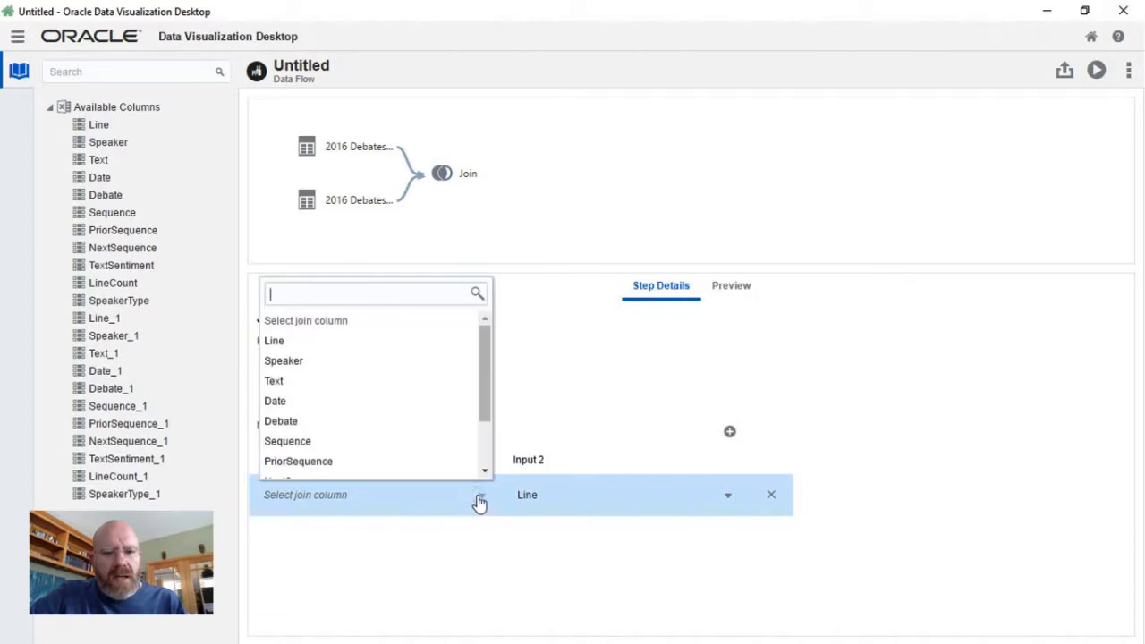
pyautogui.scroll(-1, 455, 462)
pyautogui.click(446, 433)
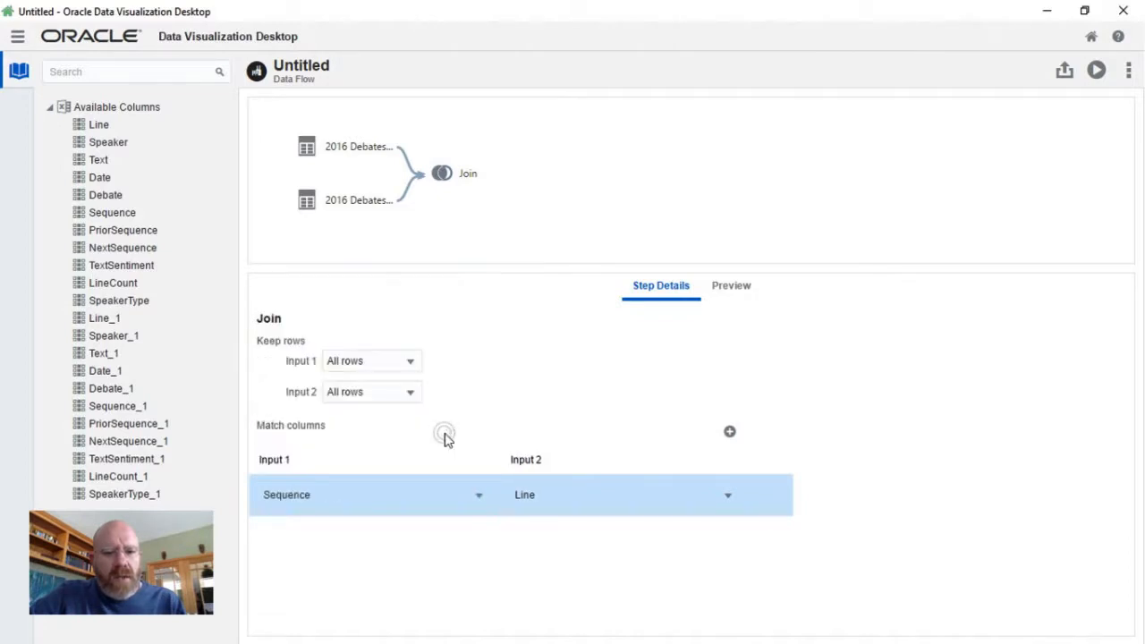
pyautogui.click(731, 500)
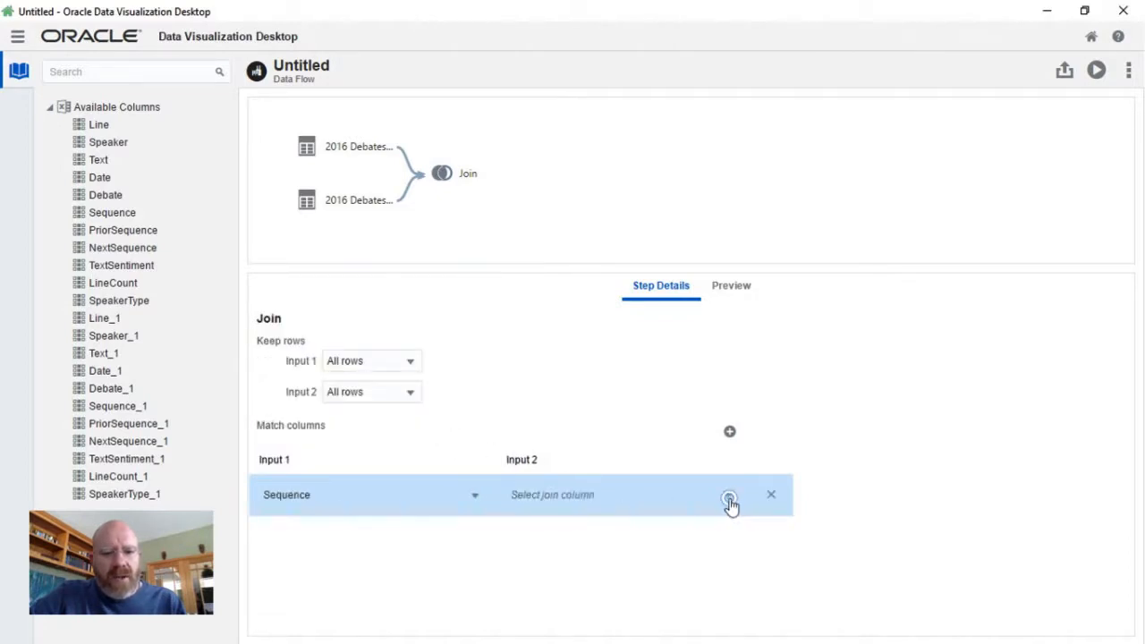
pyautogui.click(731, 507)
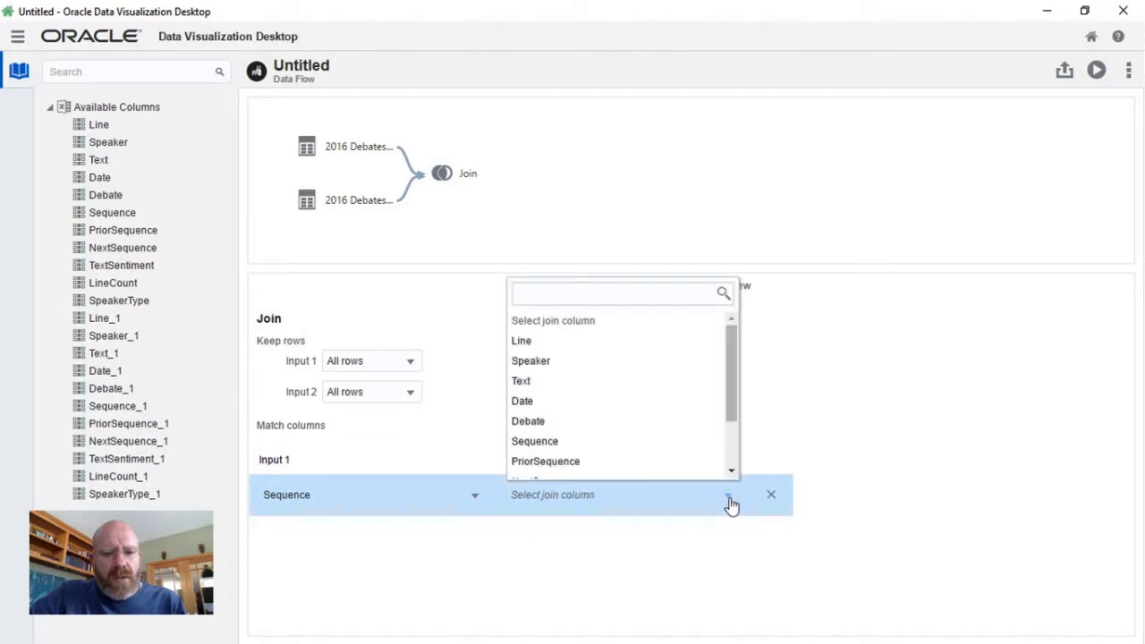
pyautogui.scroll(-1, 670, 465)
pyautogui.click(667, 453)
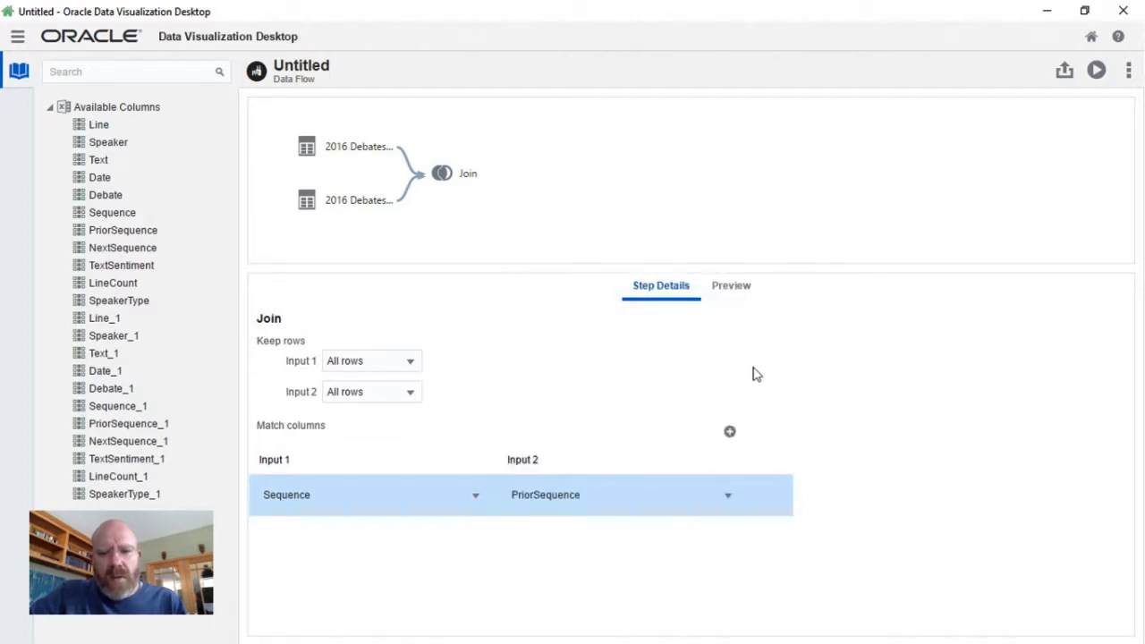
# - Preview the joined data and compare the first input's columns with the Line_1, Speaker_1 and Text_1 columns in the first rows
pyautogui.click(726, 288)
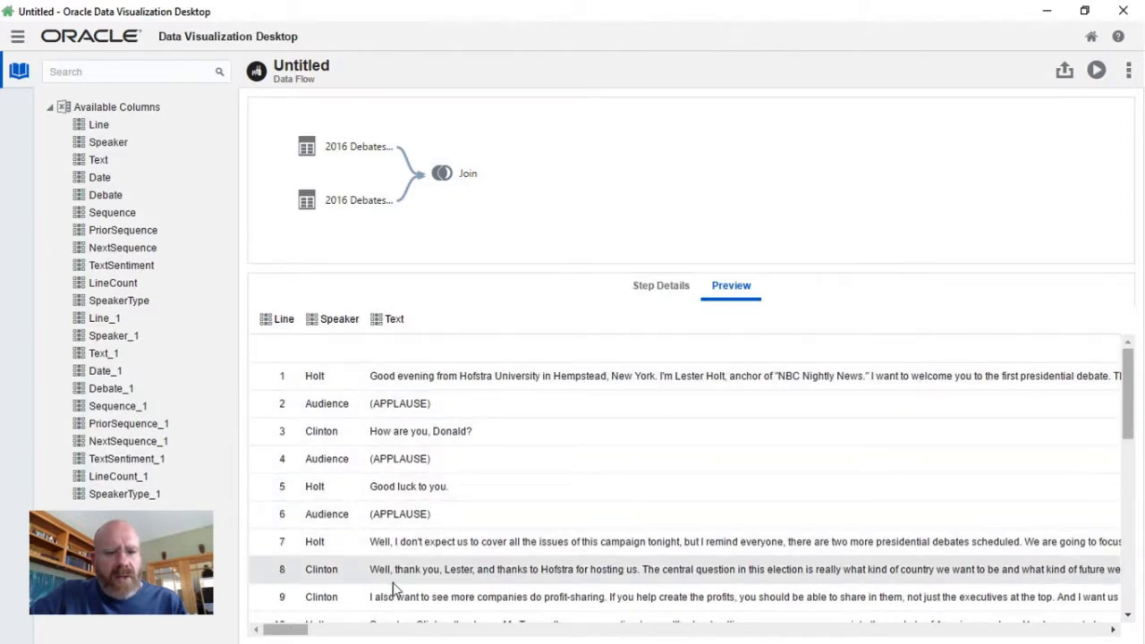
pyautogui.middleClick(995, 637)
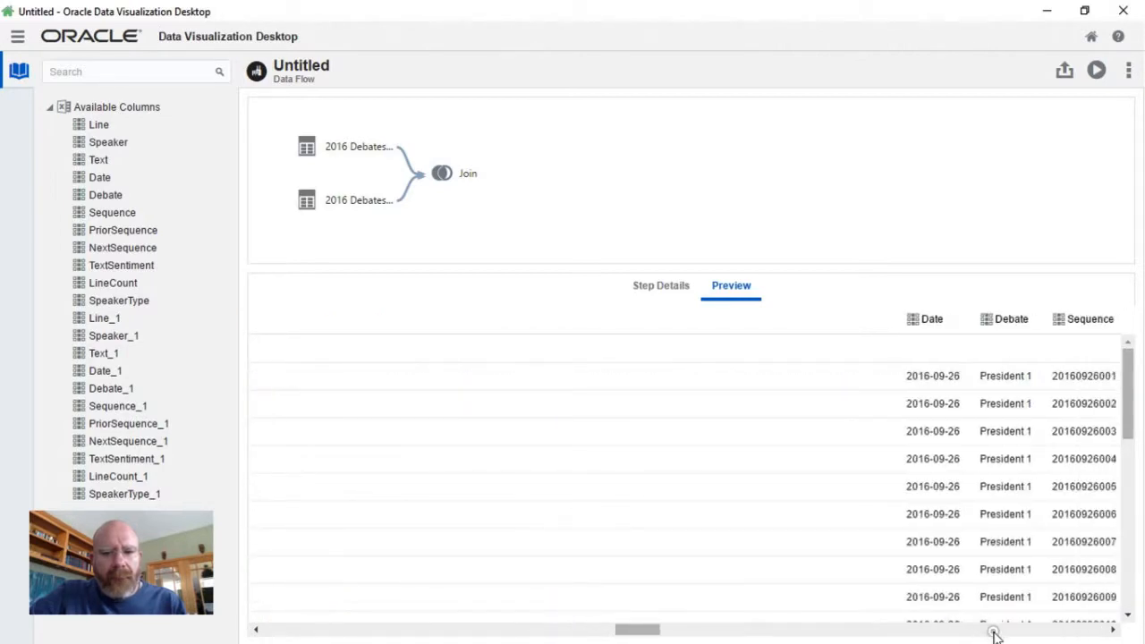
pyautogui.middleClick(996, 635)
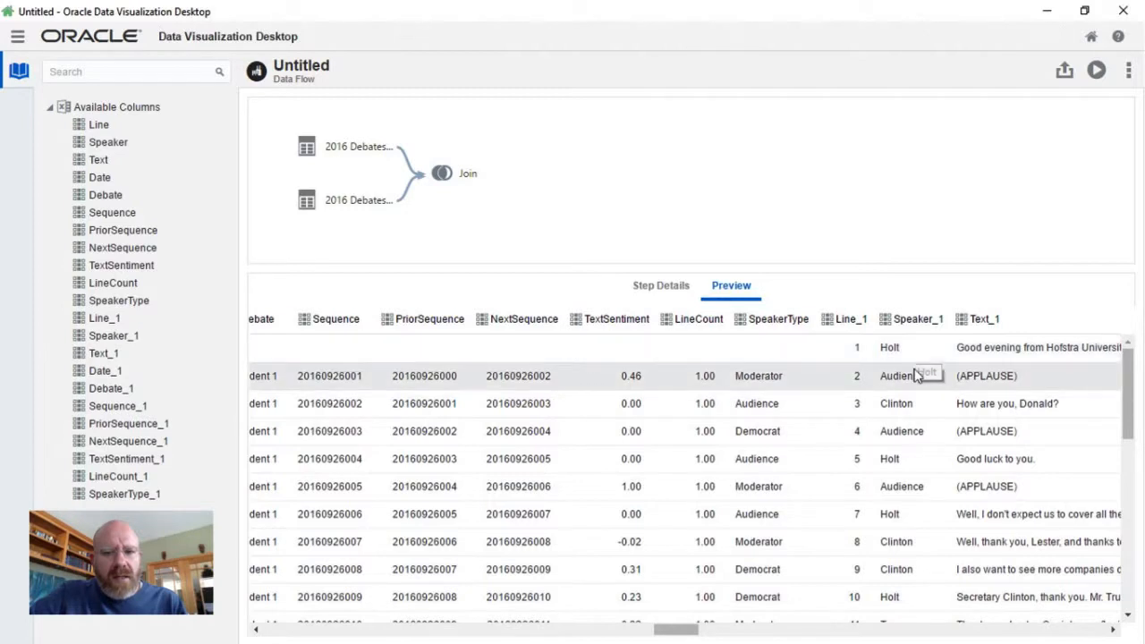
pyautogui.click(557, 633)
pyautogui.click(557, 634)
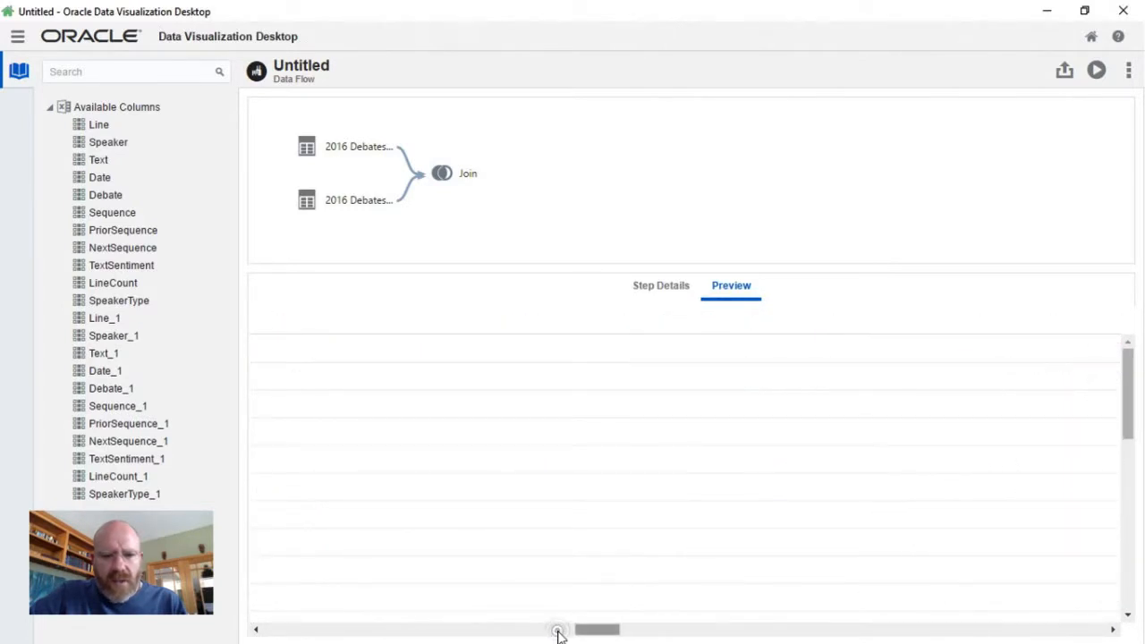
pyautogui.click(557, 633)
pyautogui.moveTo(557, 634); pyautogui.dragTo(270, 633)
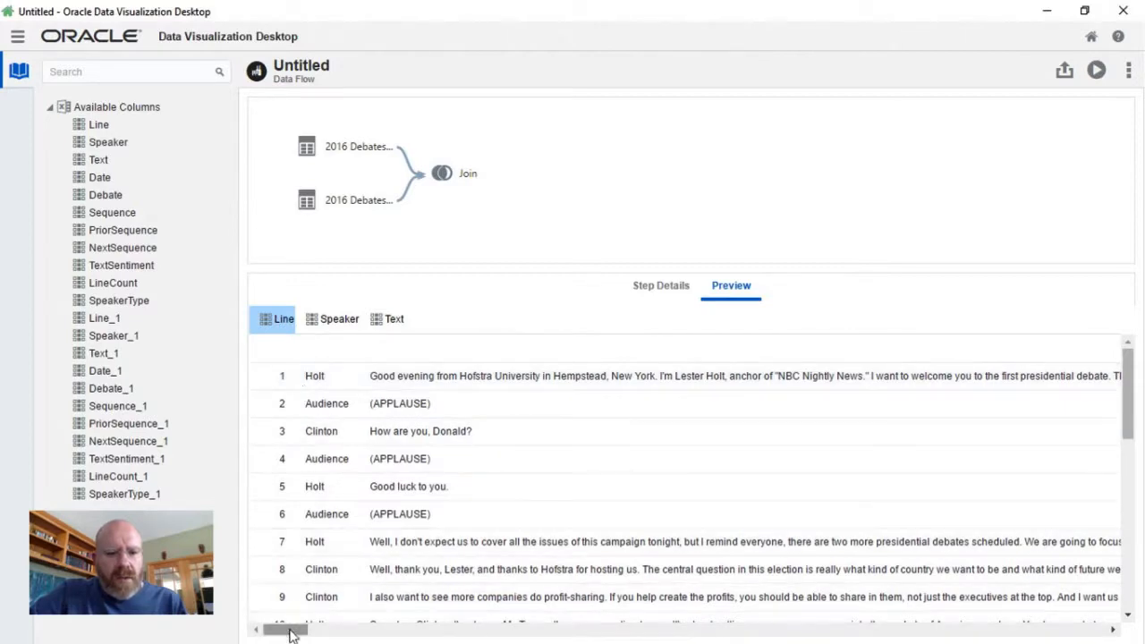
pyautogui.moveTo(287, 630); pyautogui.dragTo(672, 632)
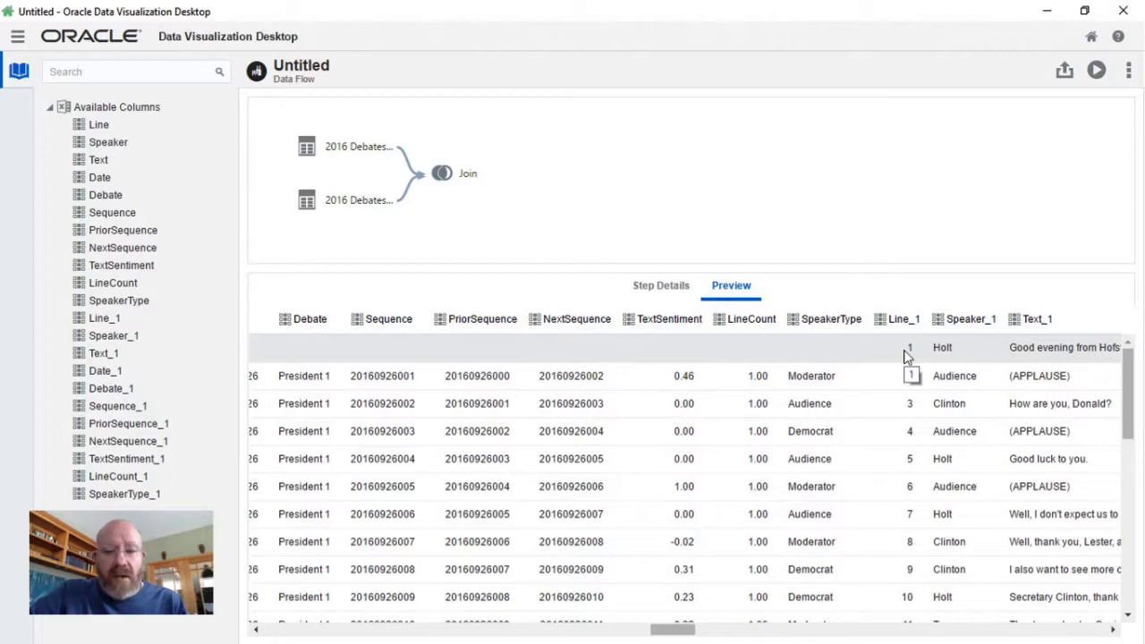
# - Set the join to keep only matching rows from Input 2
pyautogui.click(671, 293)
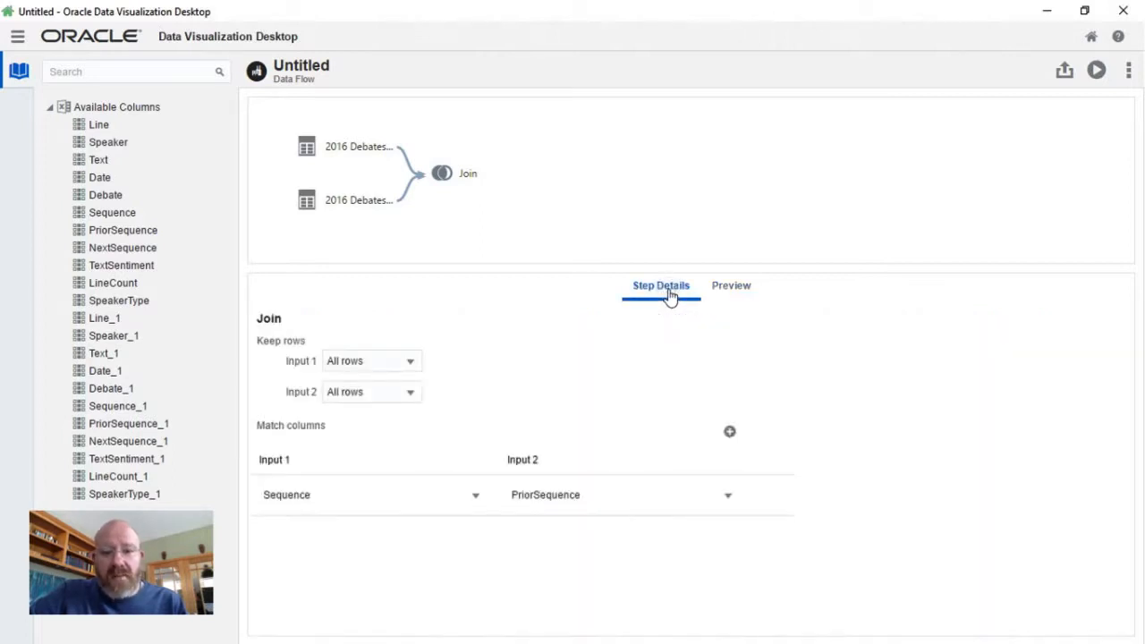
pyautogui.click(407, 399)
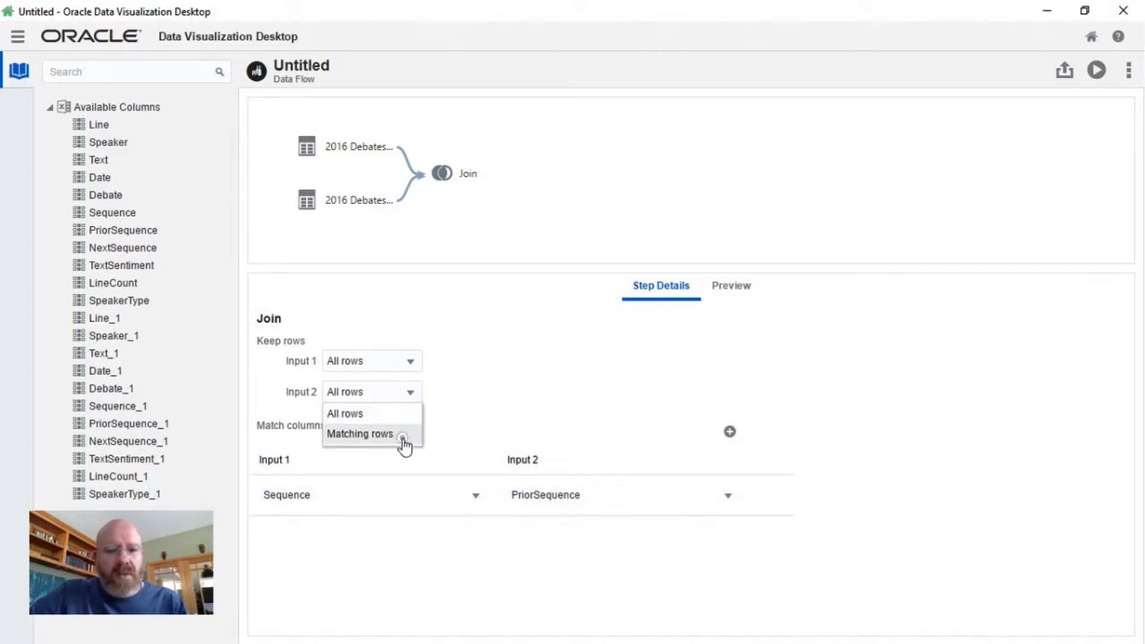
pyautogui.click(399, 437)
# - Preview the revised join and check how the Line values pair with Line_1 in the first rows
pyautogui.click(729, 288)
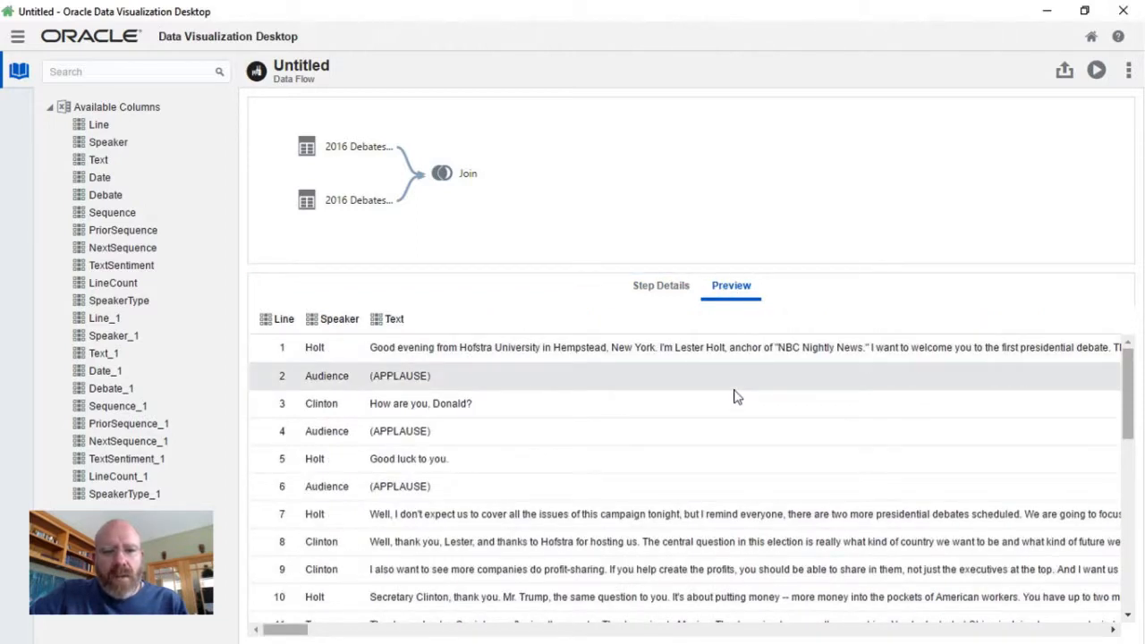
pyautogui.click(468, 176)
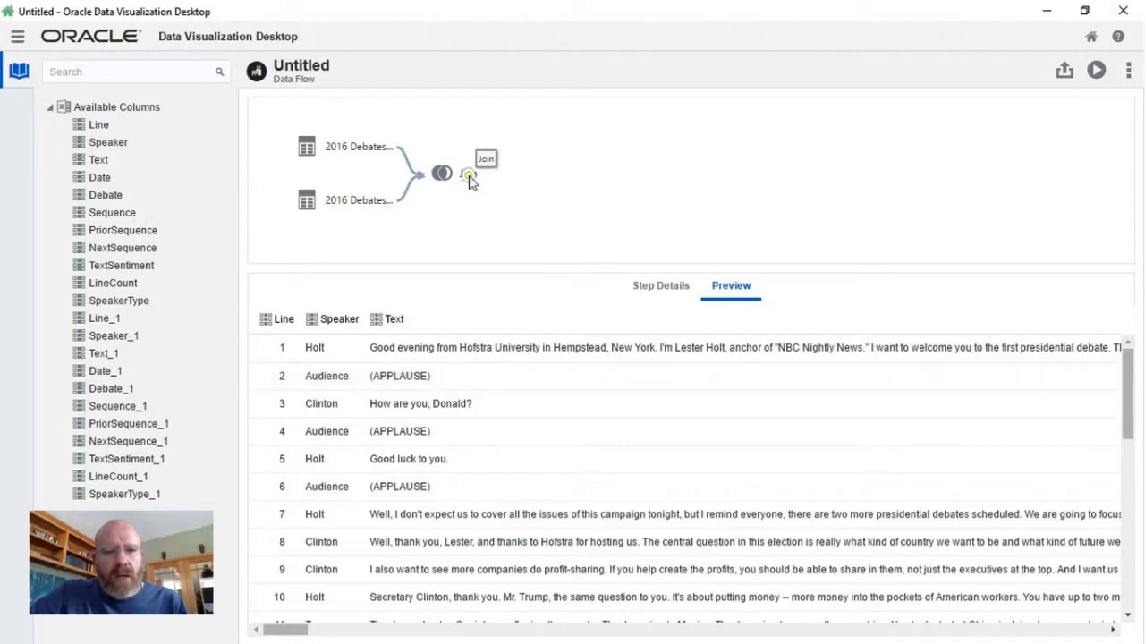
pyautogui.click(431, 223)
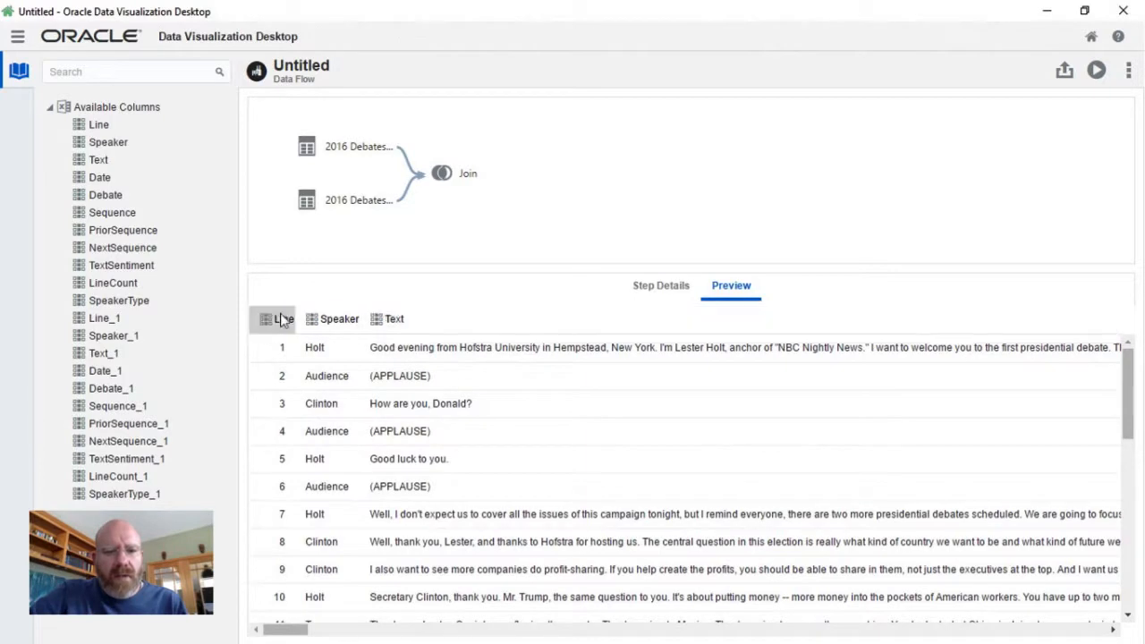
pyautogui.click(674, 631)
pyautogui.click(675, 631)
pyautogui.click(675, 630)
pyautogui.click(674, 630)
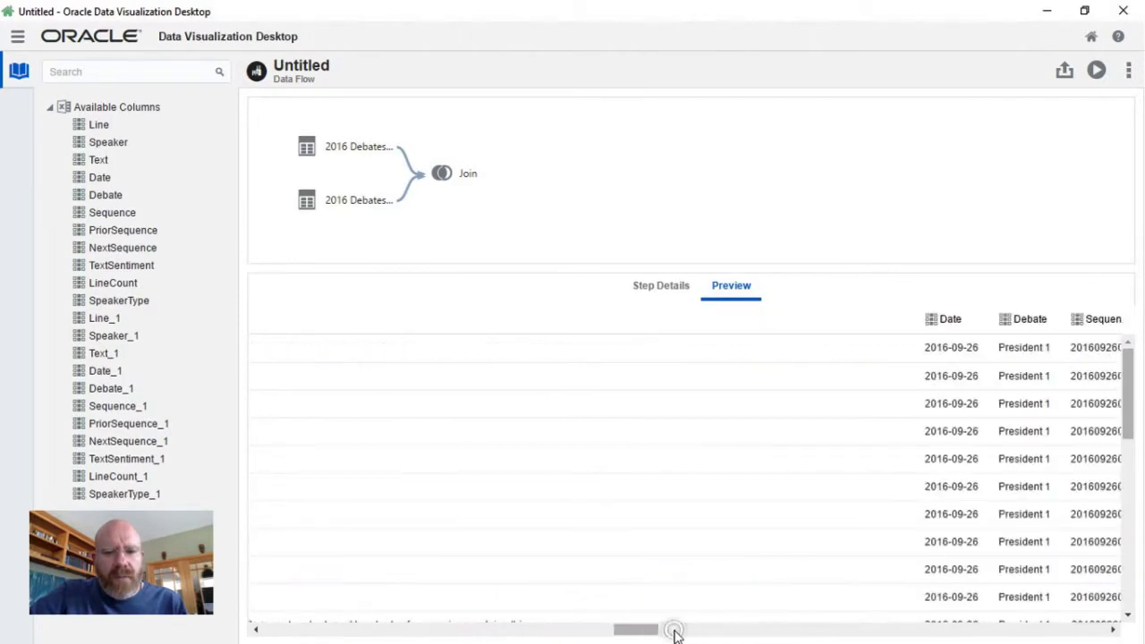
pyautogui.moveTo(646, 634); pyautogui.dragTo(691, 634)
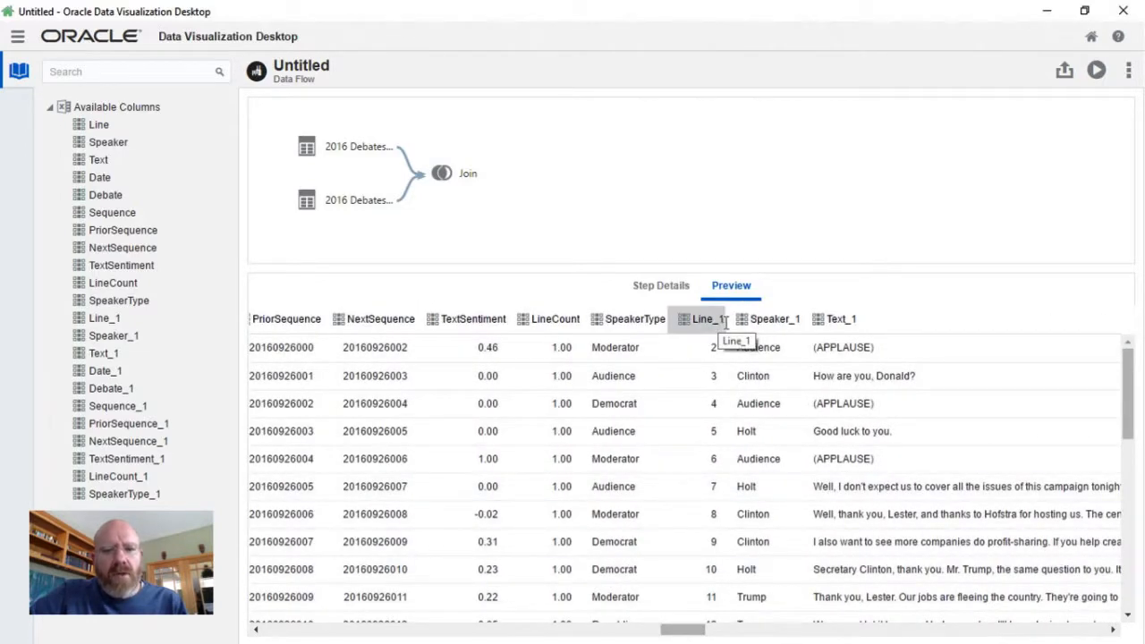
# - Add a Rename Columns step after the join
pyautogui.click(471, 178)
pyautogui.click(515, 185)
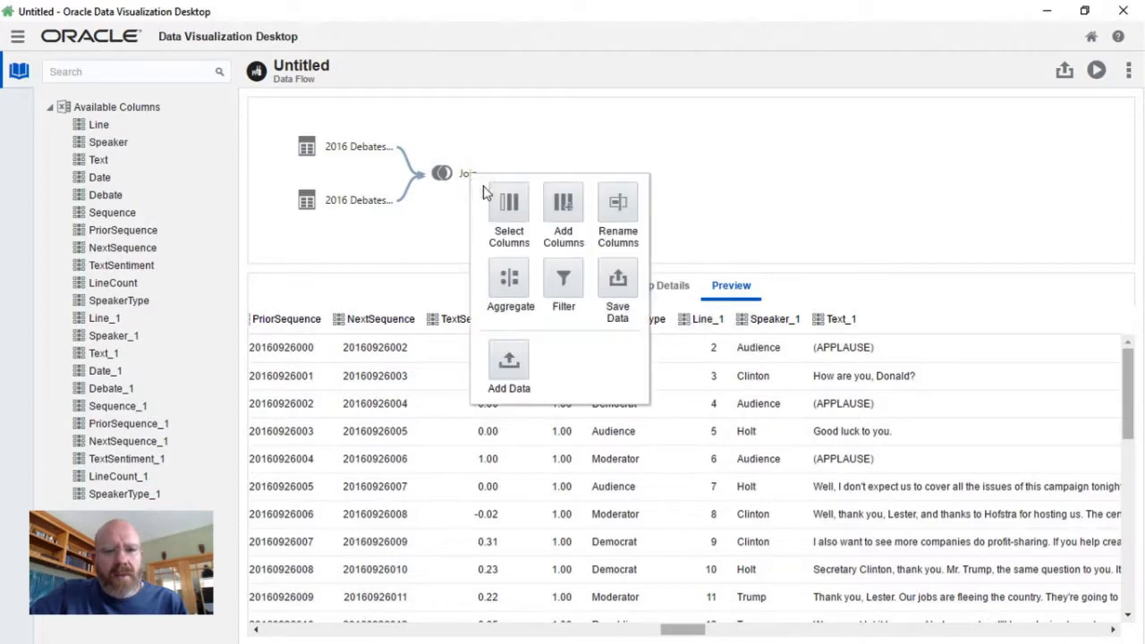
pyautogui.click(615, 207)
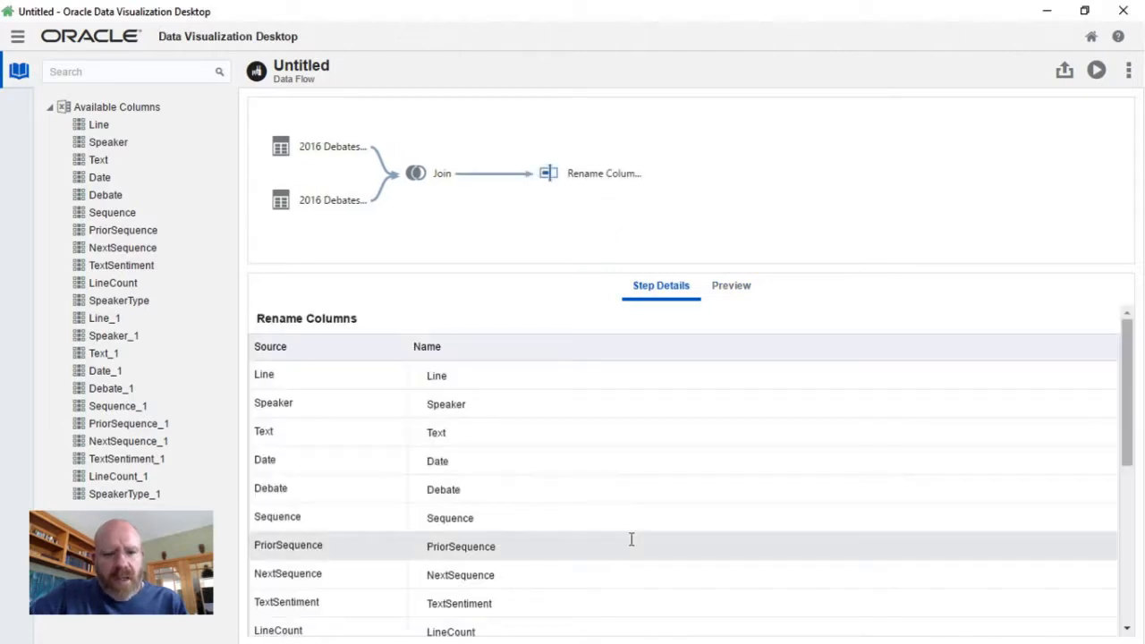
# - Rename Speaker_1 to PriorSpeaker and Text_1 to PriorText
pyautogui.click(1131, 601)
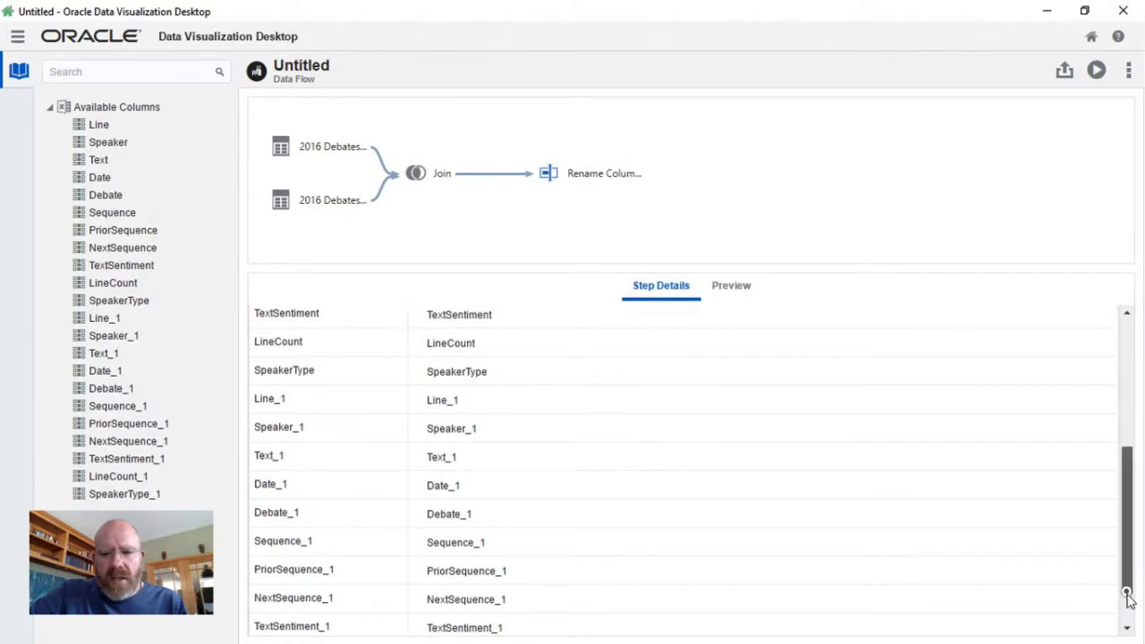
pyautogui.click(1129, 602)
pyautogui.moveTo(1126, 599); pyautogui.dragTo(1122, 612)
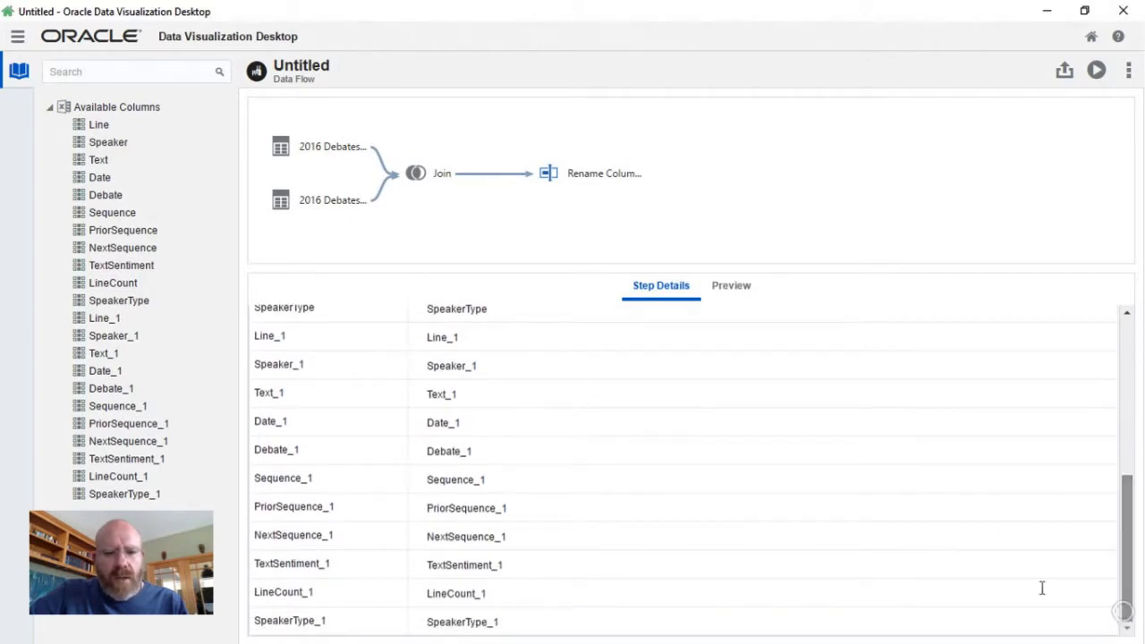
pyautogui.click(588, 367)
pyautogui.press('BackSpace')
pyautogui.press('BackSpace')
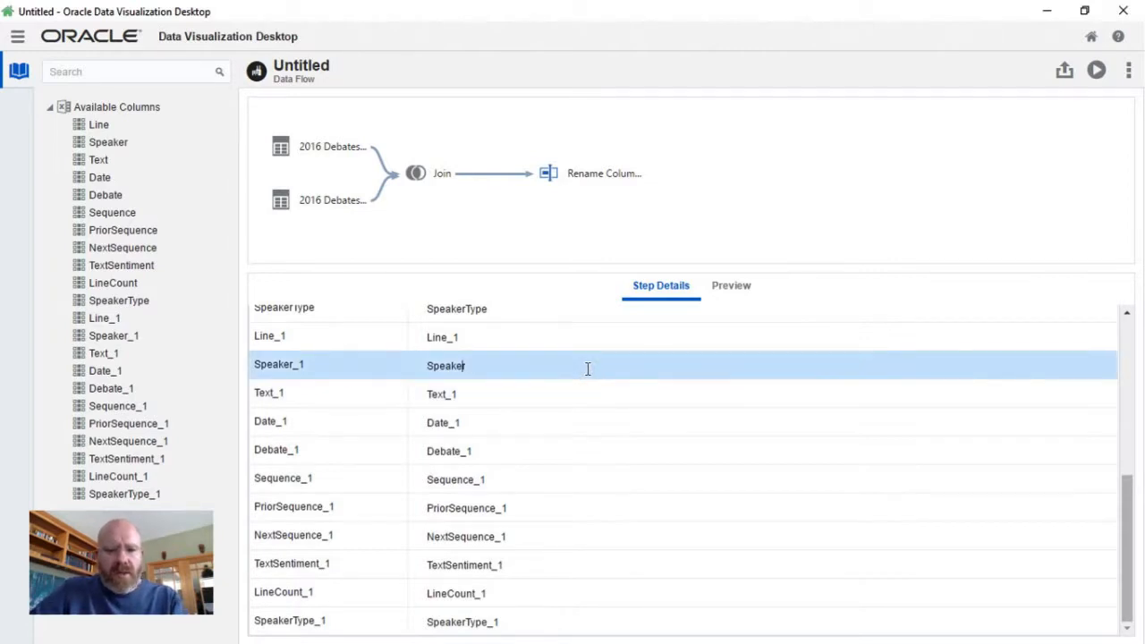
pyautogui.write('Prior')
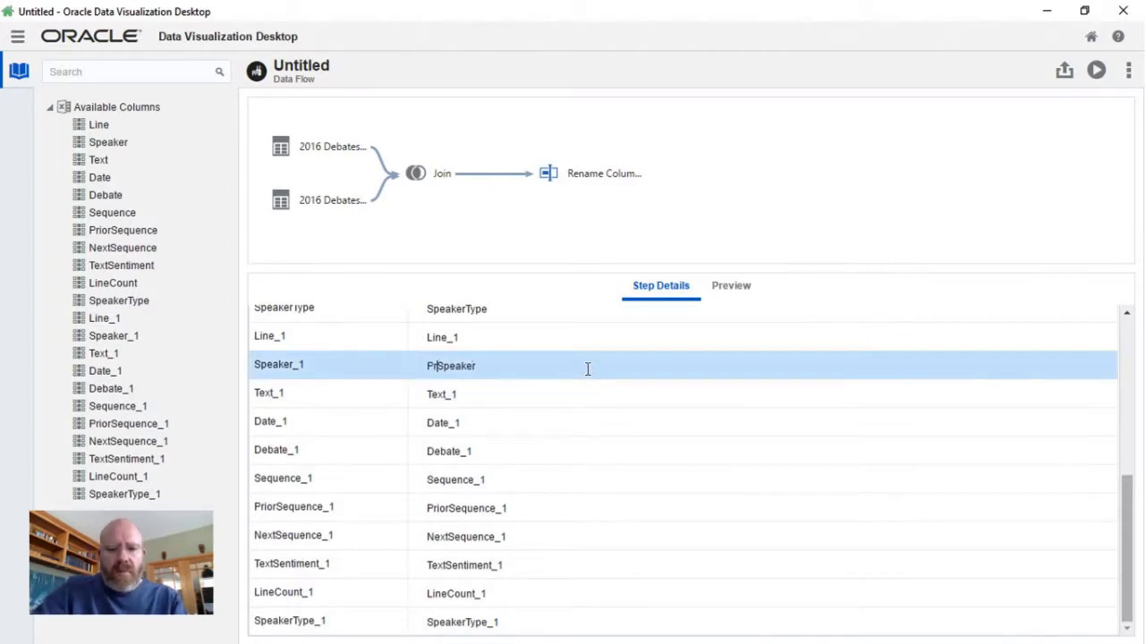
pyautogui.click(573, 390)
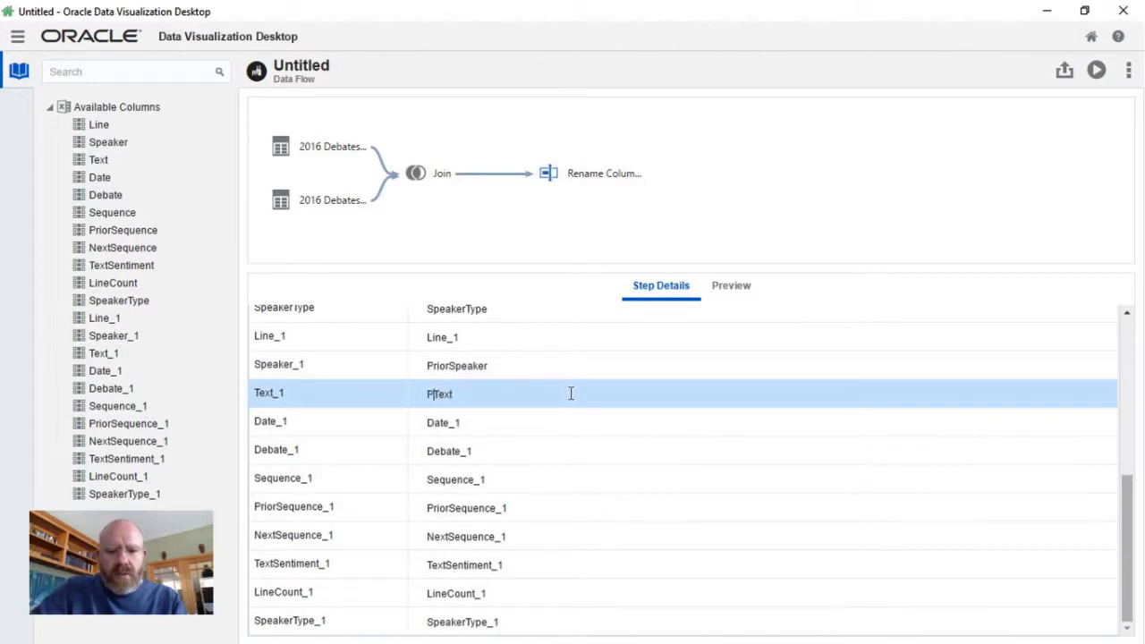
pyautogui.write('Prior')
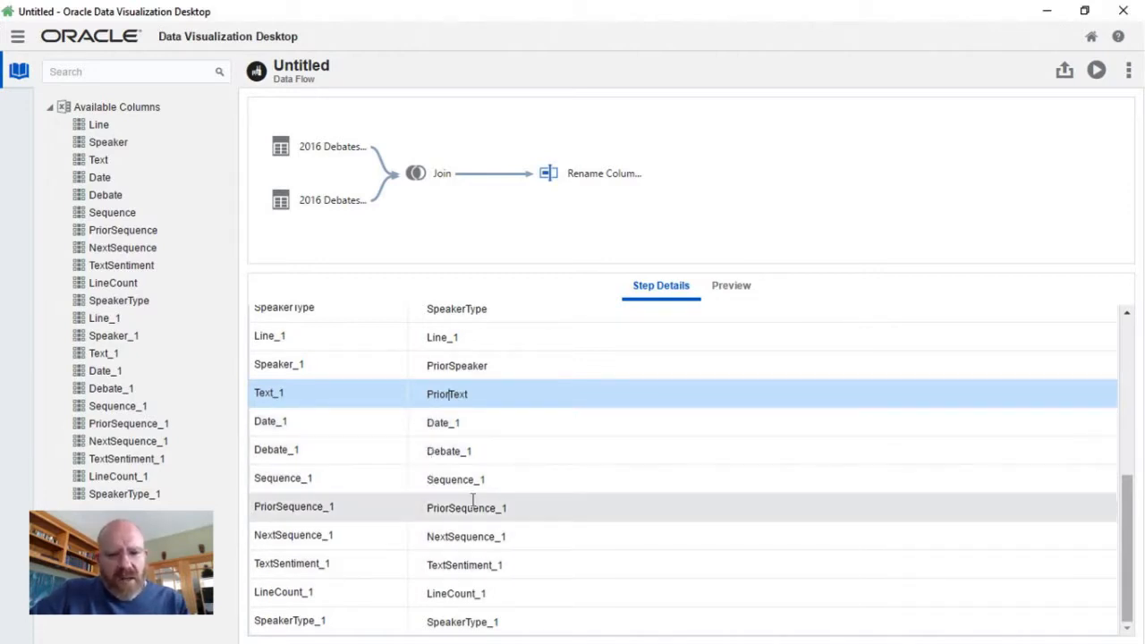
# - Rename TextSentiment_1 to PriorTextSentiment and SpeakerType_1 to PriorSpeakerType
pyautogui.click(524, 565)
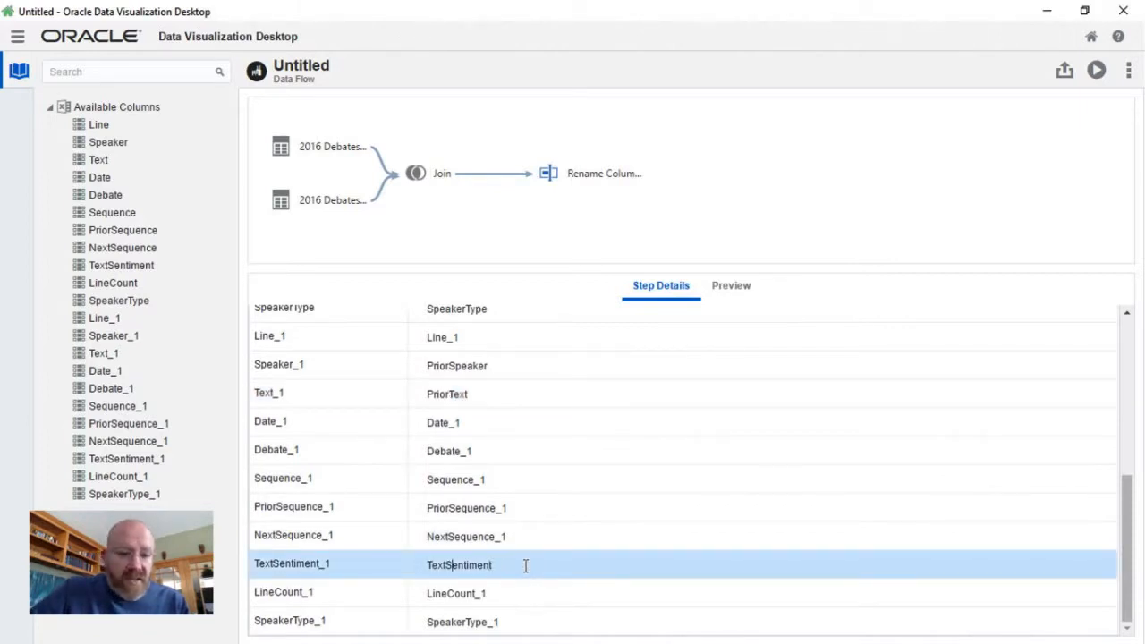
pyautogui.press('Home')
pyautogui.write('Prior')
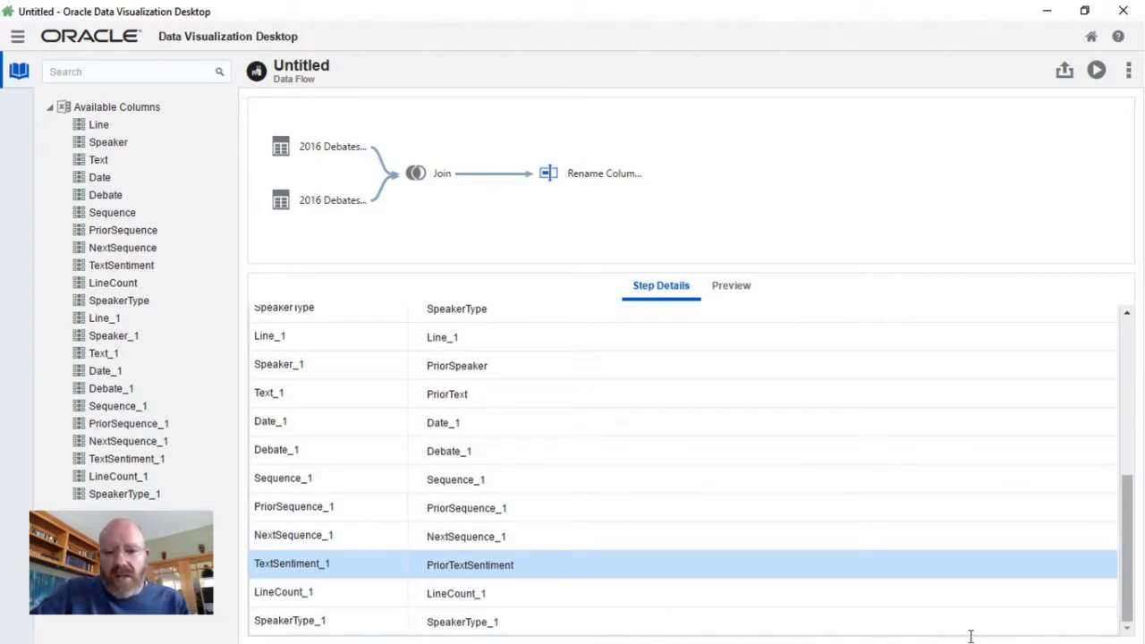
pyautogui.click(532, 623)
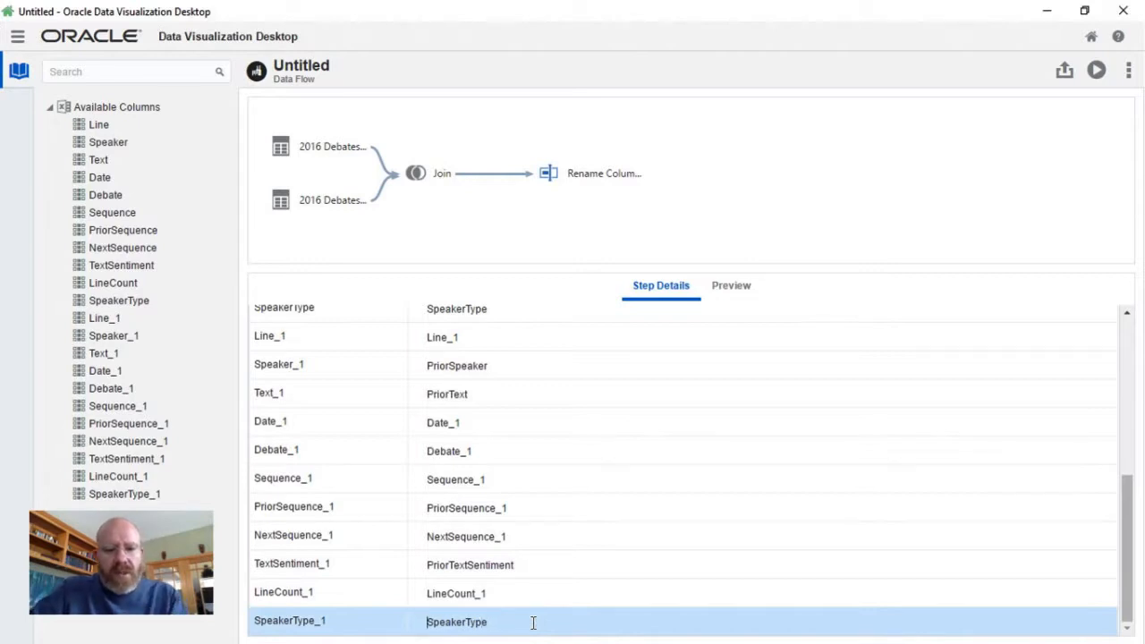
pyautogui.press('Home')
pyautogui.write('Prior')
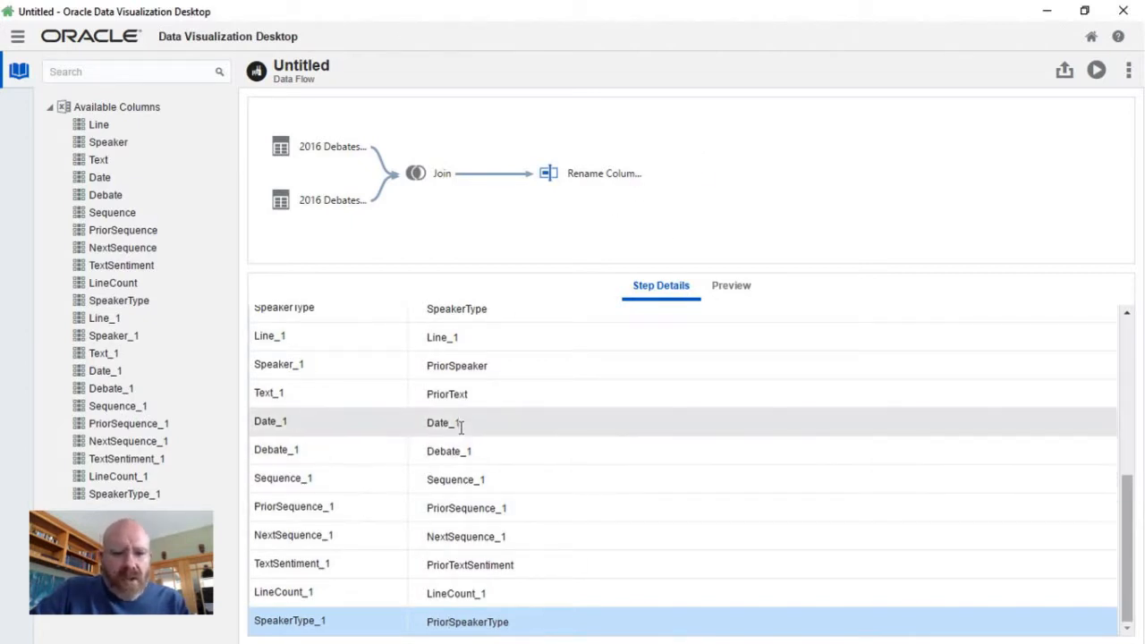
# - Add a Select Columns step after the Rename Columns step
pyautogui.rightClick(595, 180)
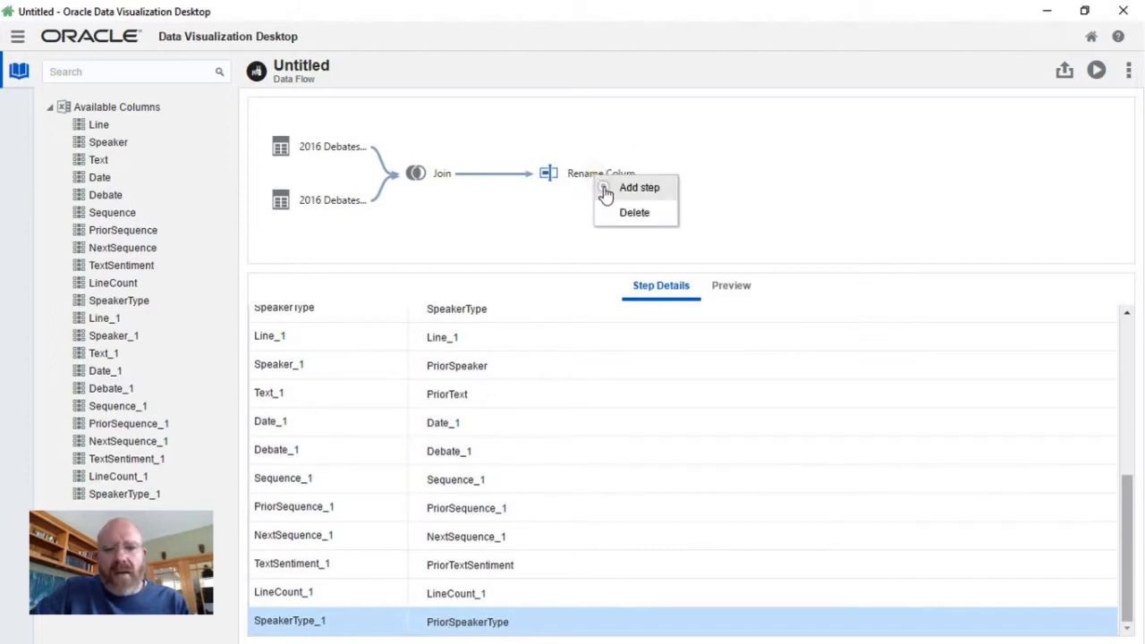
pyautogui.click(606, 190)
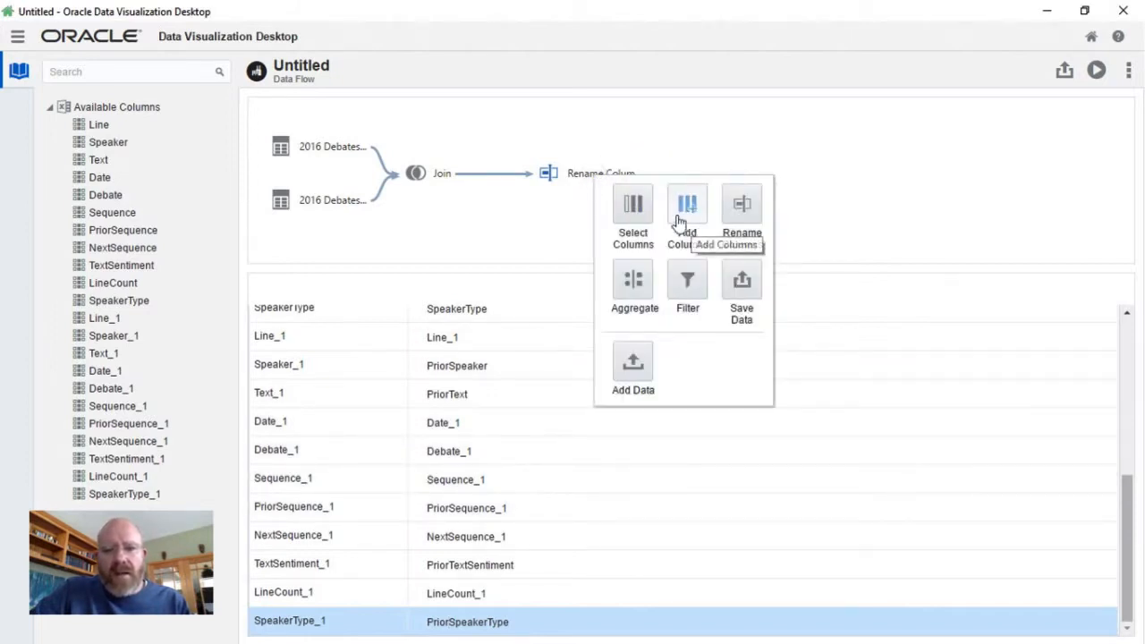
pyautogui.click(633, 205)
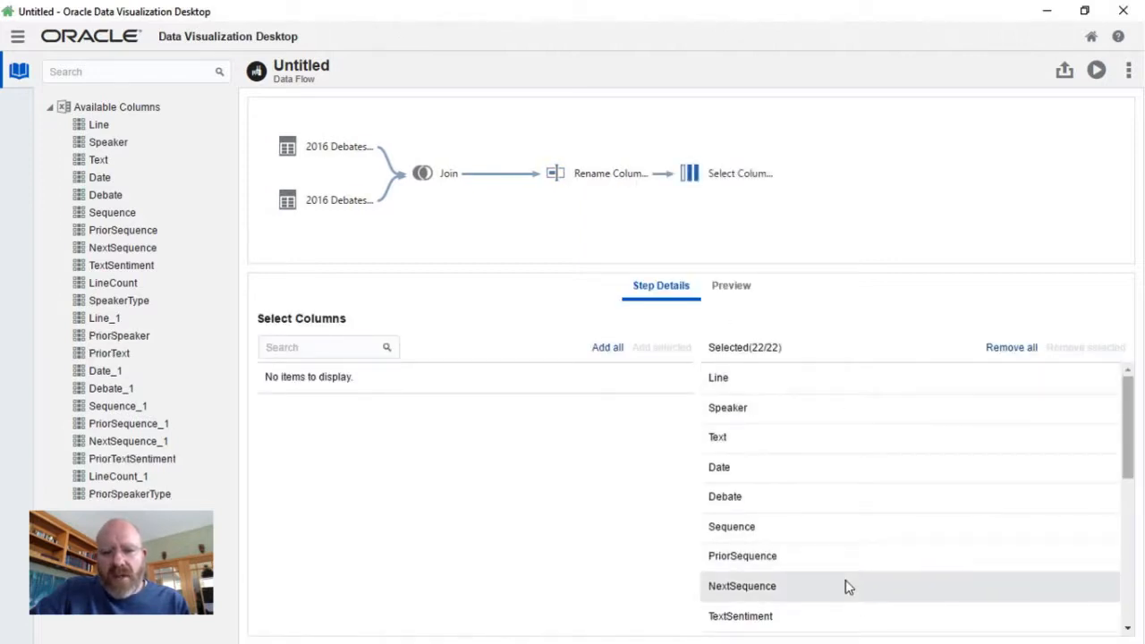
# - Remove Line_1, Date_1, Debate_1, Sequence_1, PriorSequence_1, NextSequence_1 and LineCount_1 from the selected columns
pyautogui.click(1129, 570)
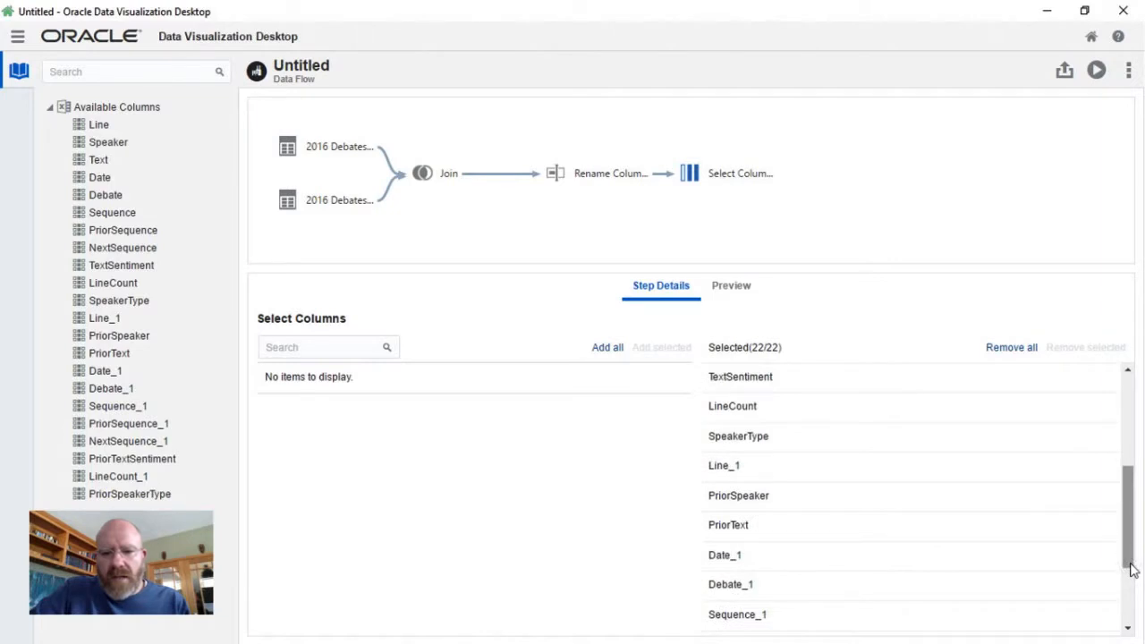
pyautogui.click(937, 473)
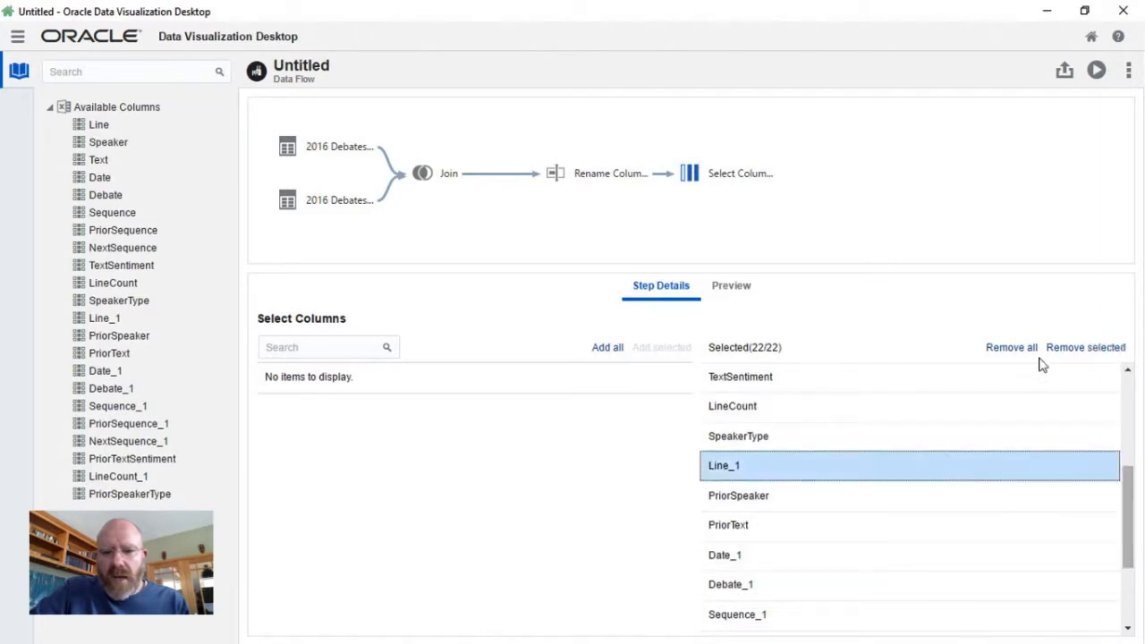
pyautogui.click(1064, 350)
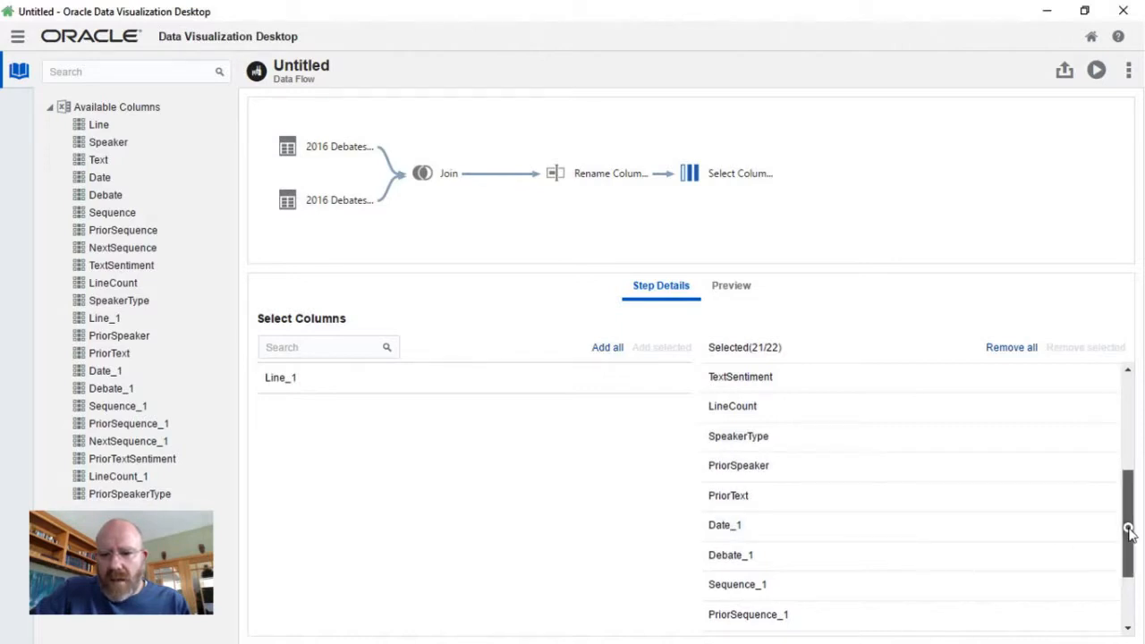
pyautogui.moveTo(1129, 533); pyautogui.dragTo(1129, 573)
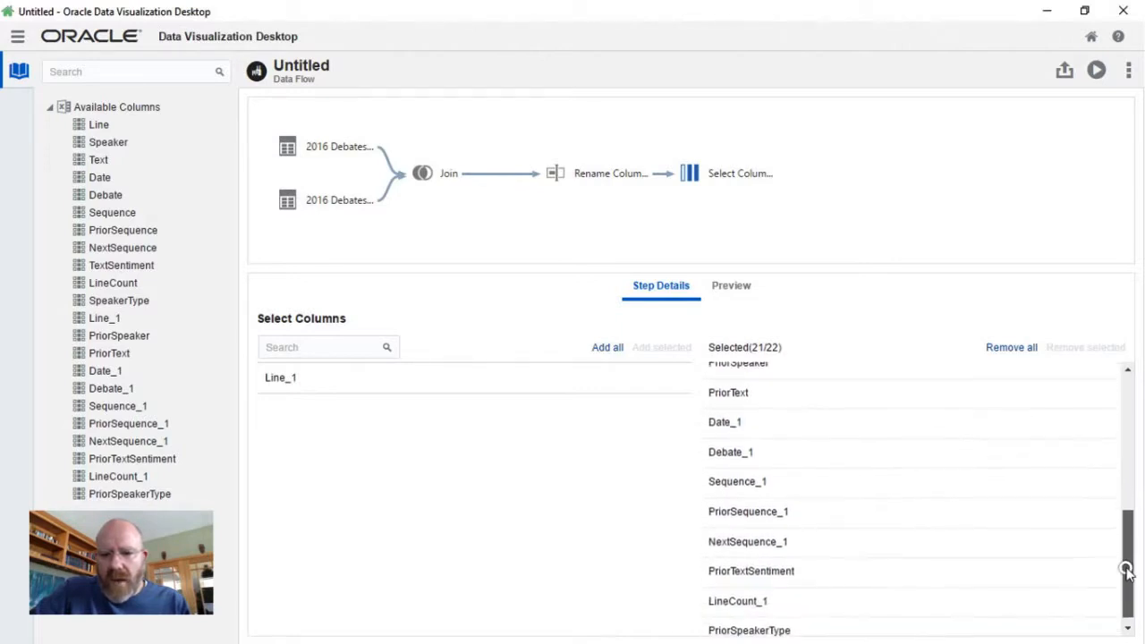
pyautogui.click(912, 421)
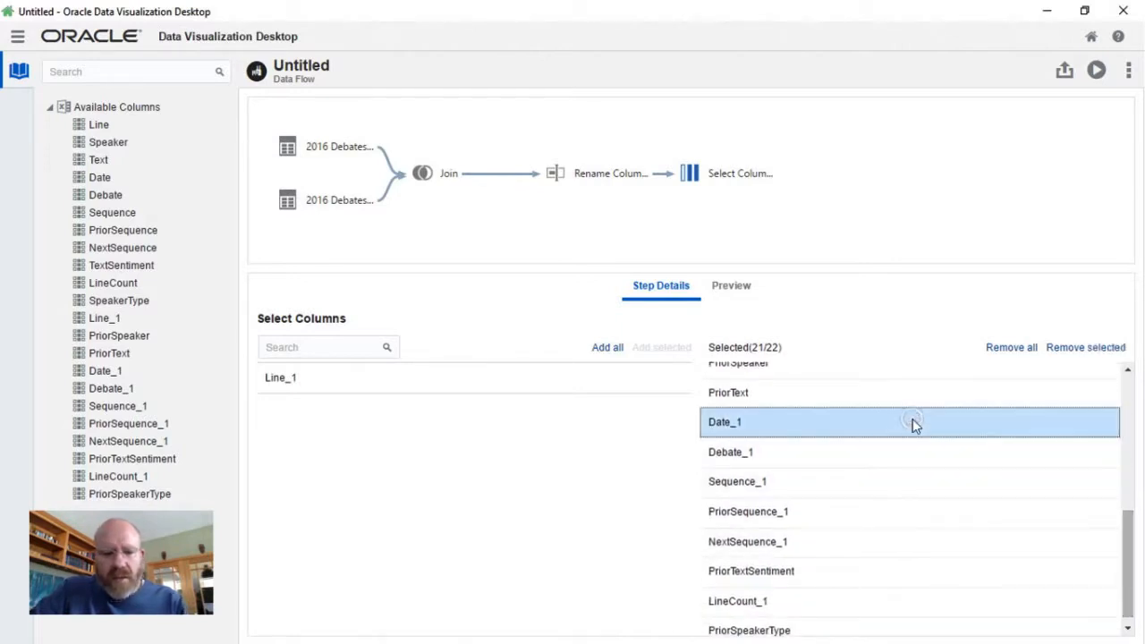
pyautogui.keyDown('shift'); pyautogui.click(895, 541); pyautogui.keyUp('shift')
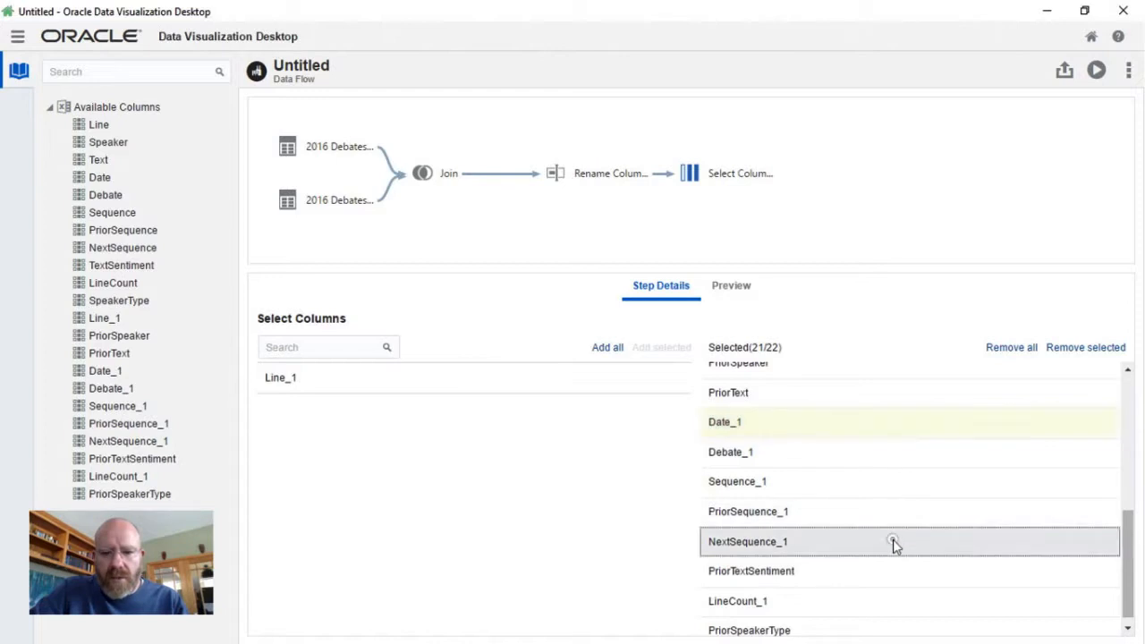
pyautogui.click(1075, 351)
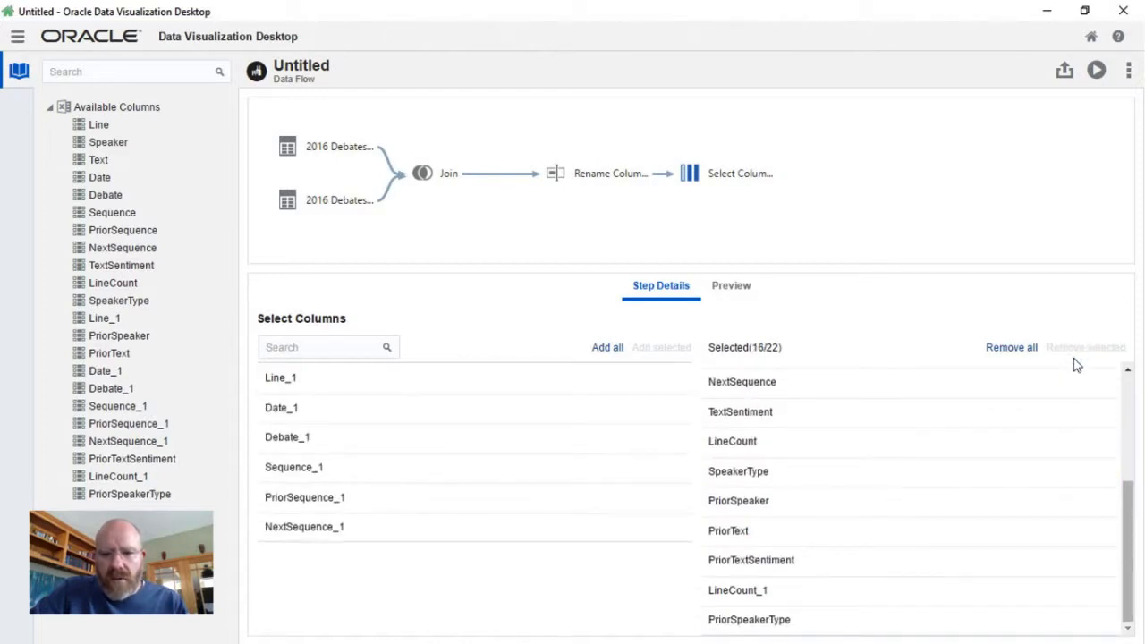
pyautogui.click(1009, 591)
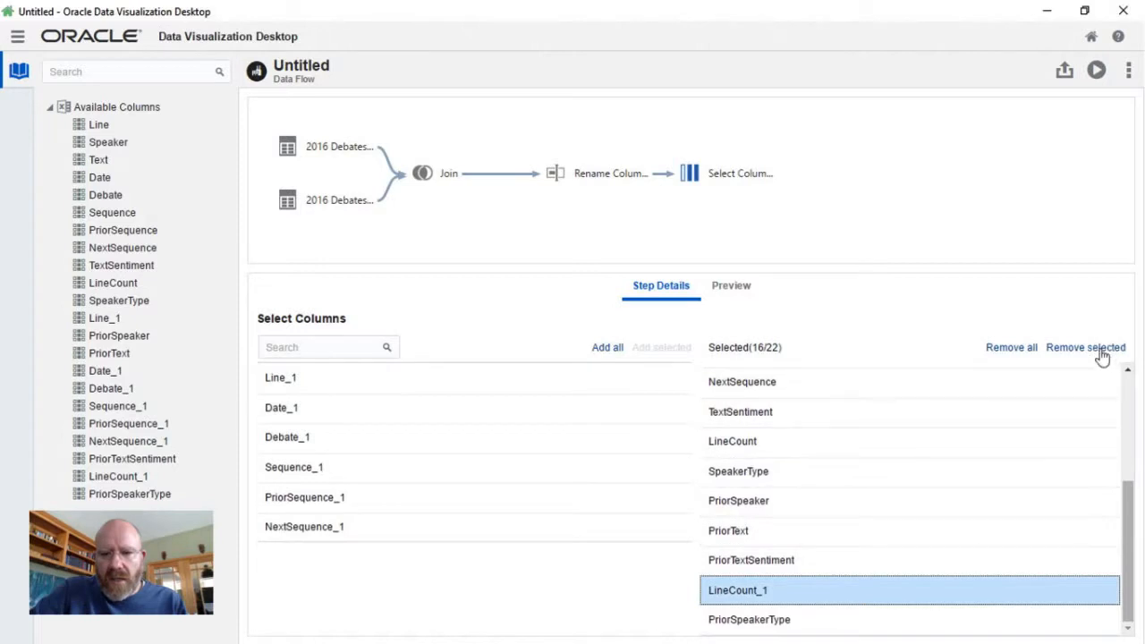
pyautogui.click(1096, 350)
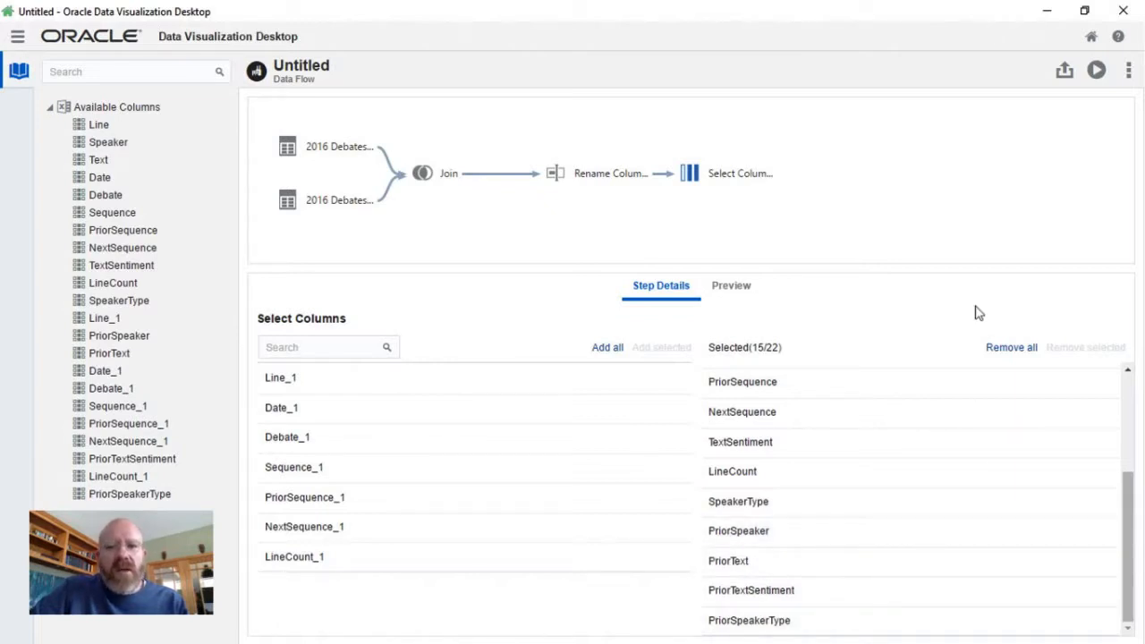
# - Add a Save Data step after the Select Columns step
pyautogui.rightClick(731, 177)
pyautogui.click(759, 191)
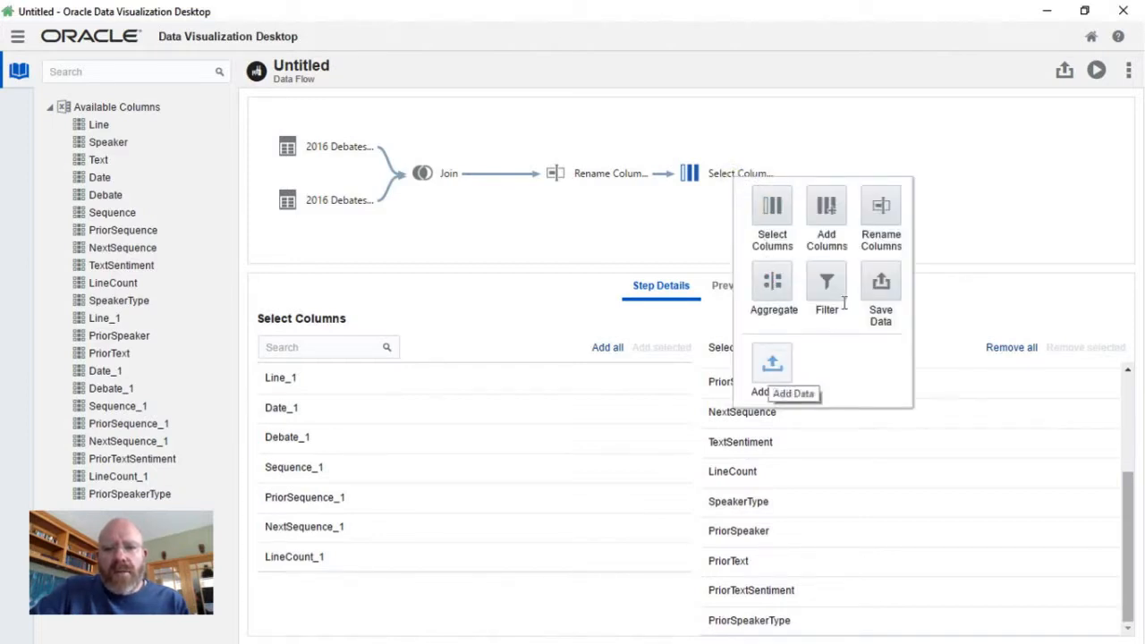
pyautogui.click(881, 281)
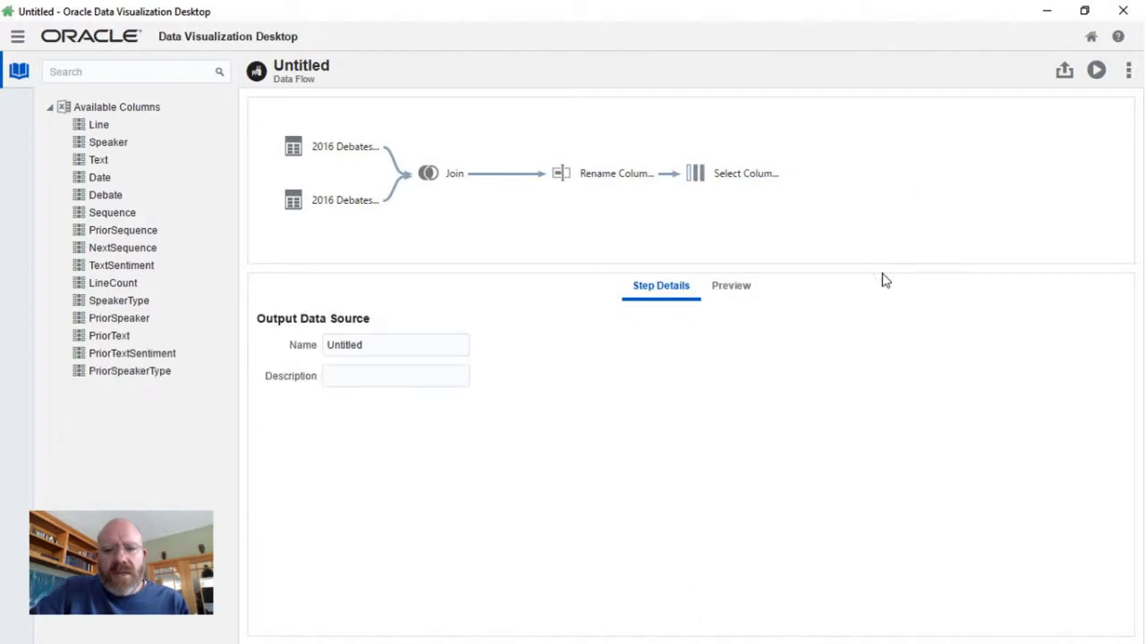
# - Name the output data source 2016 Debates Prior Speaker and run the data flow
pyautogui.doubleClick(377, 346)
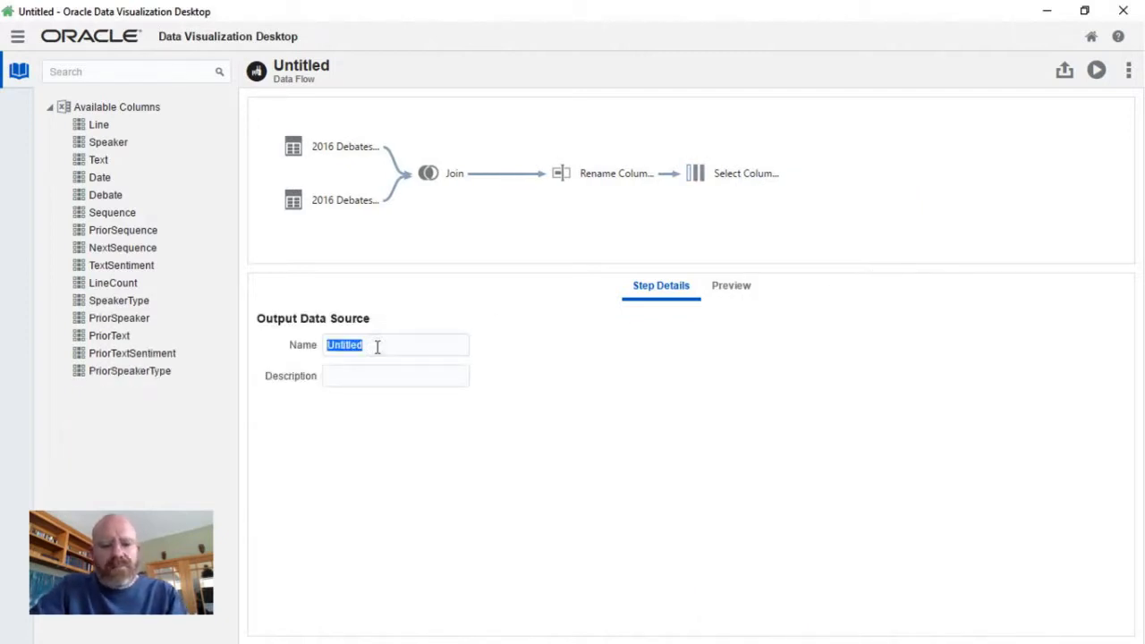
pyautogui.write('2016 Debates Prior Speaker')
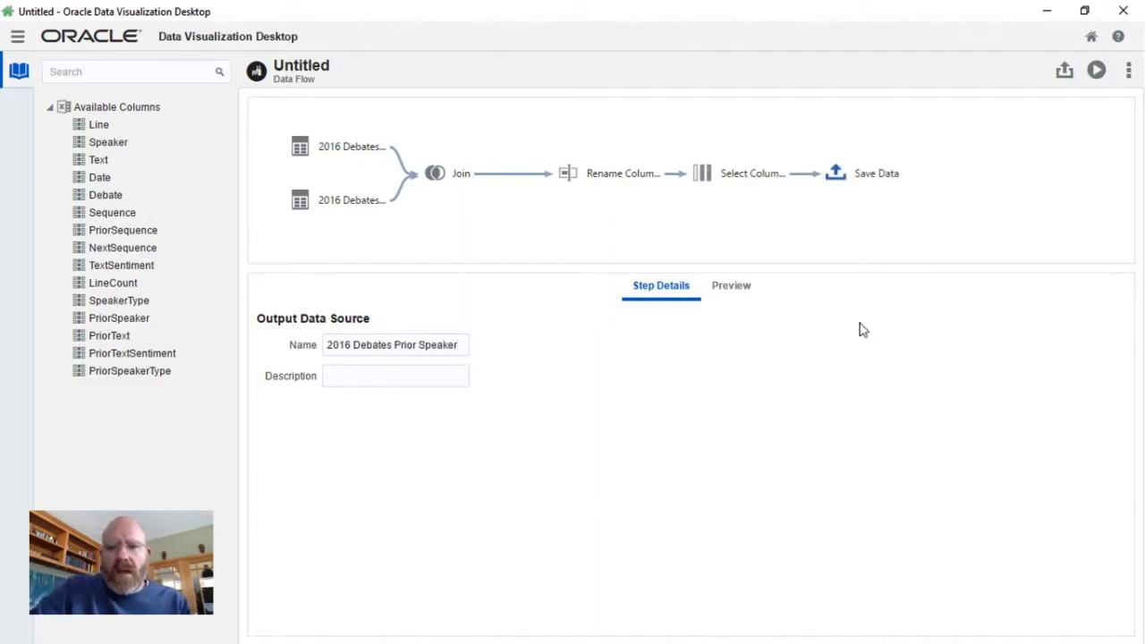
pyautogui.press('Tab')
pyautogui.click(1097, 72)
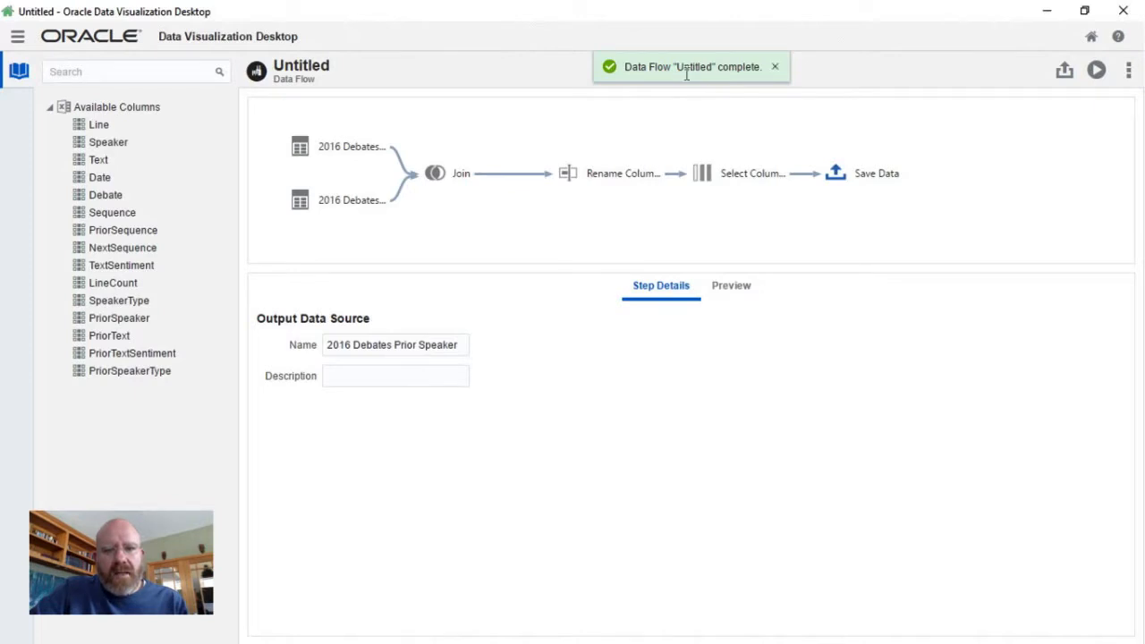
# - Create a new project that uses the 2016 Debates Prior Speaker data source
pyautogui.click(1092, 38)
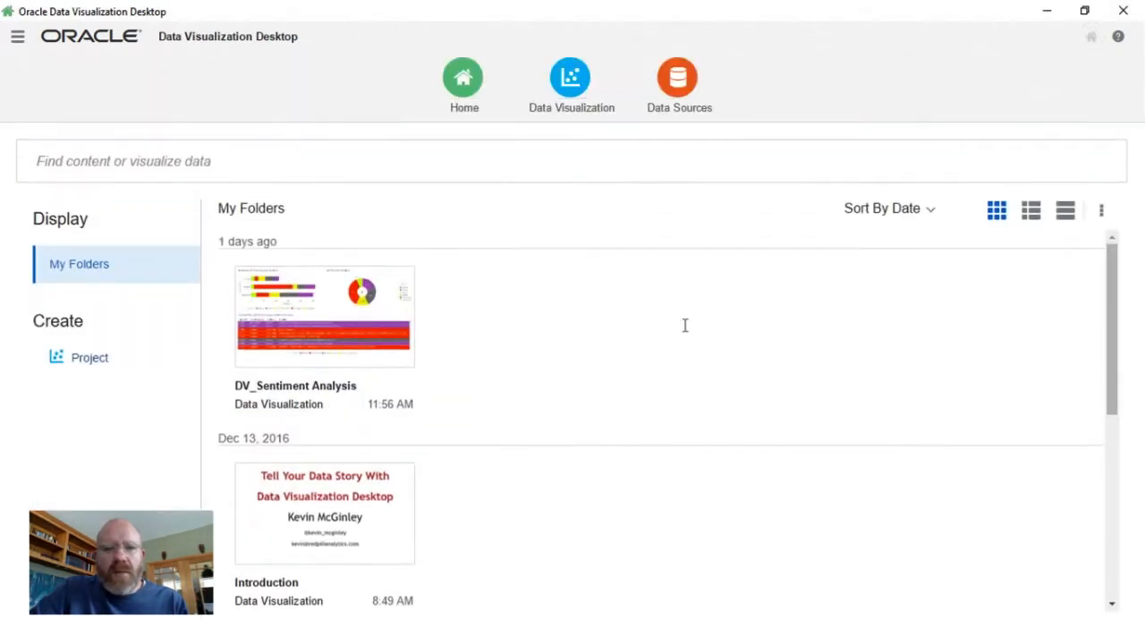
pyautogui.click(91, 369)
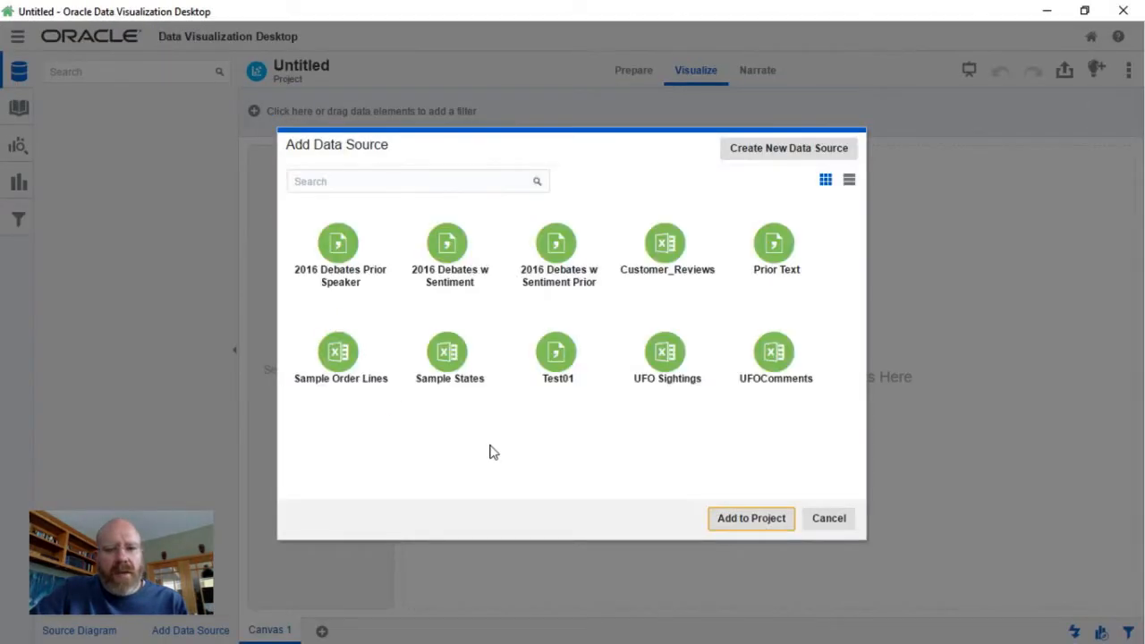
pyautogui.click(337, 264)
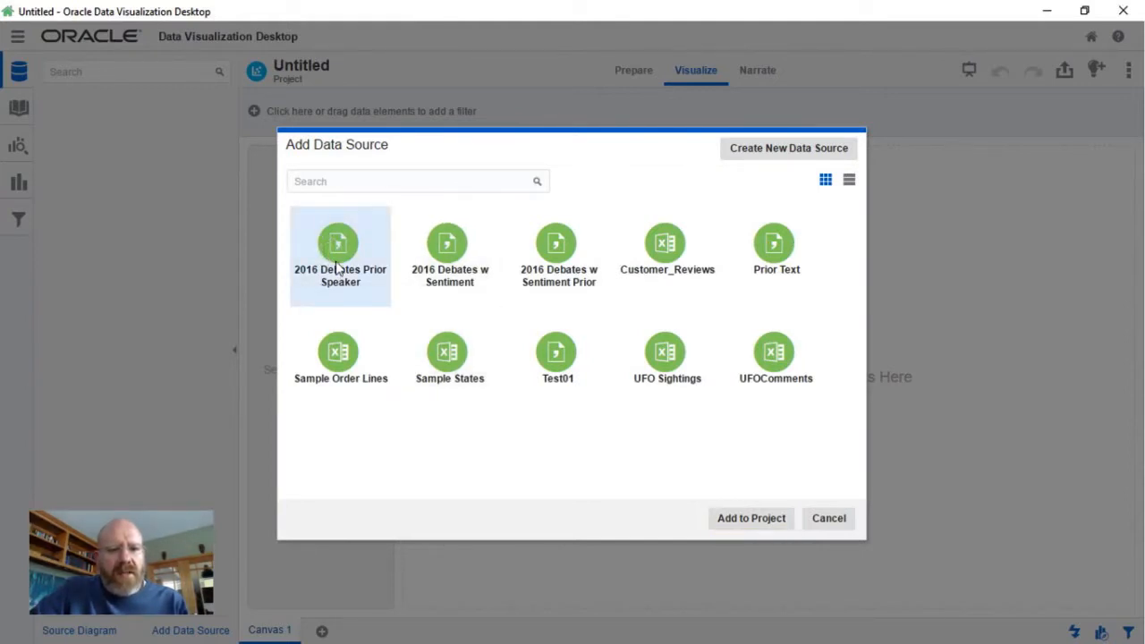
pyautogui.click(743, 519)
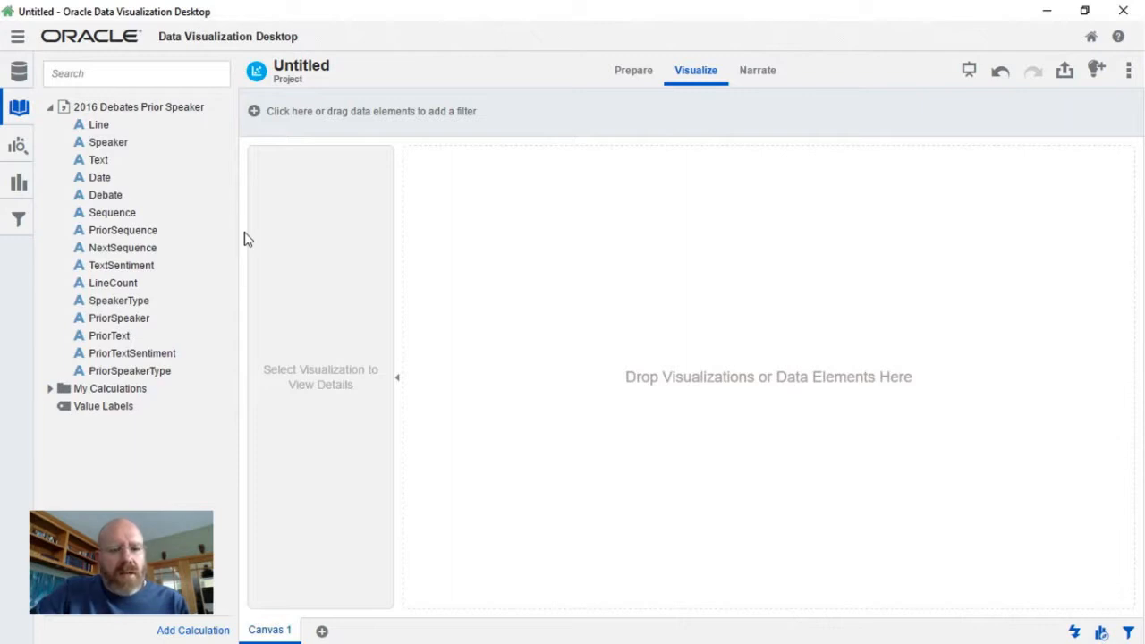
# - Create a filter on Speaker that keeps only Audience
pyautogui.click(106, 143)
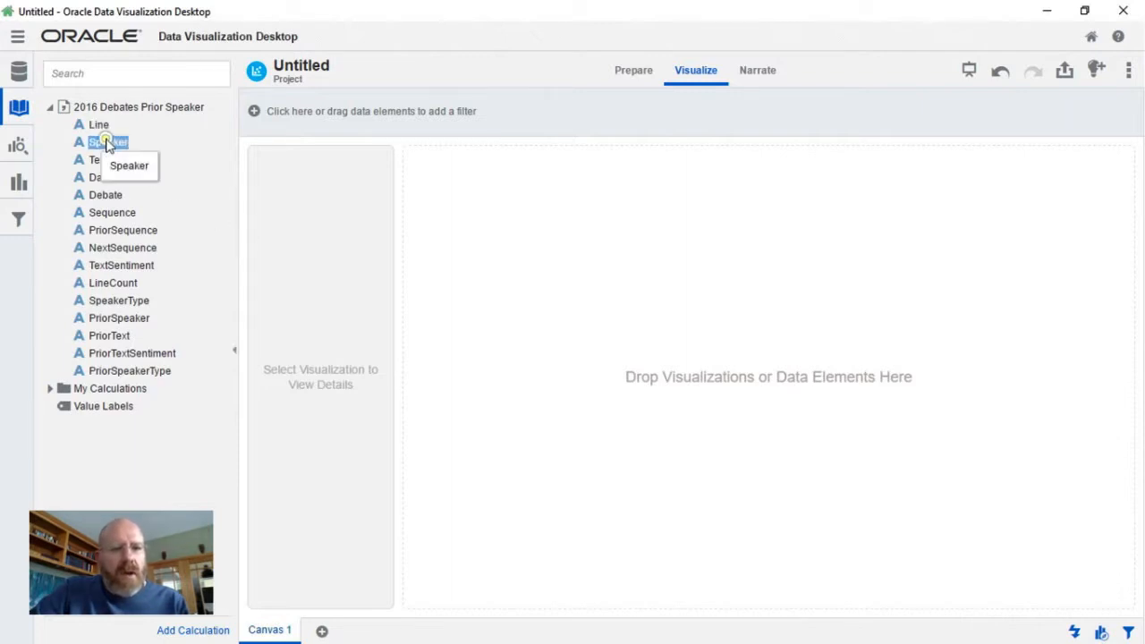
pyautogui.rightClick(107, 143)
pyautogui.click(139, 204)
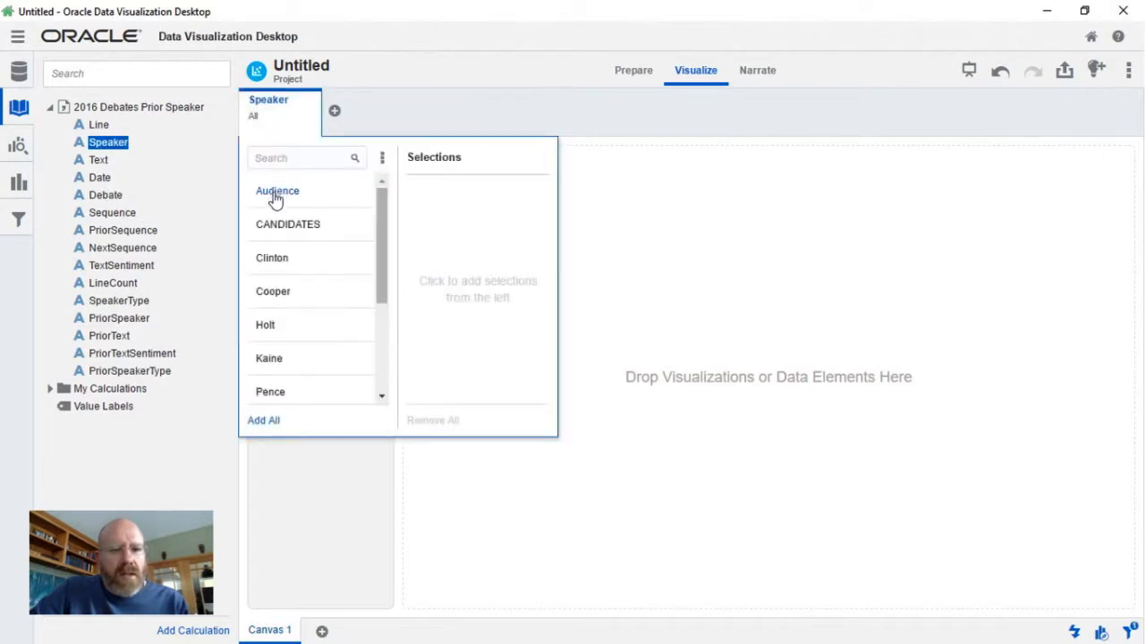
pyautogui.click(277, 193)
# - Create a filter on Text that keeps only (LAUGHTER)
pyautogui.click(99, 166)
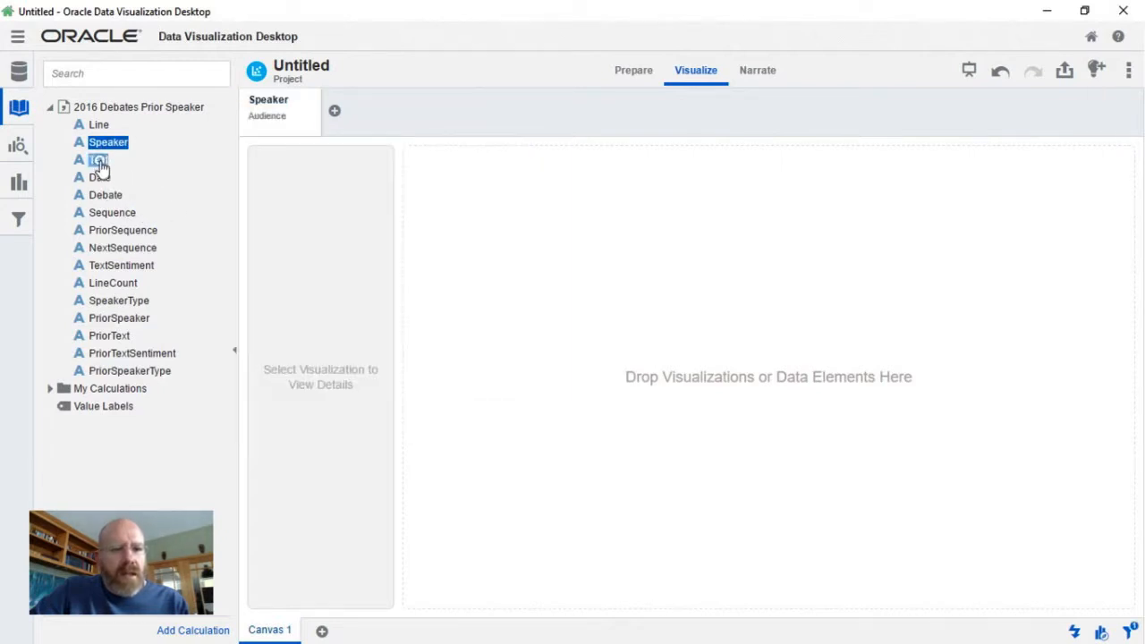
pyautogui.rightClick(101, 165)
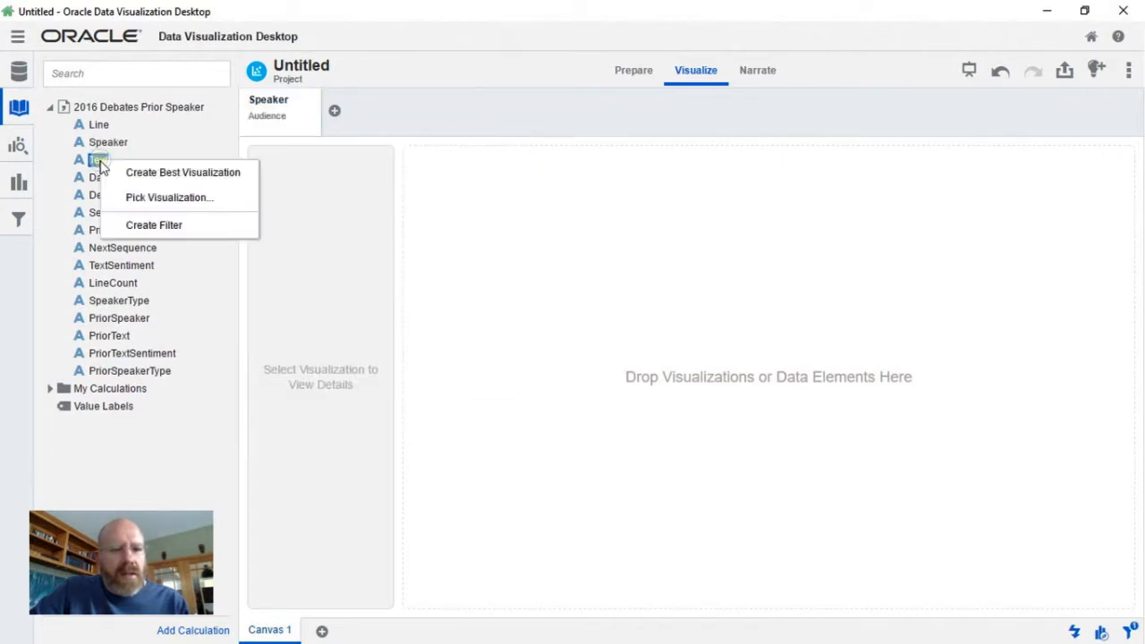
pyautogui.click(134, 224)
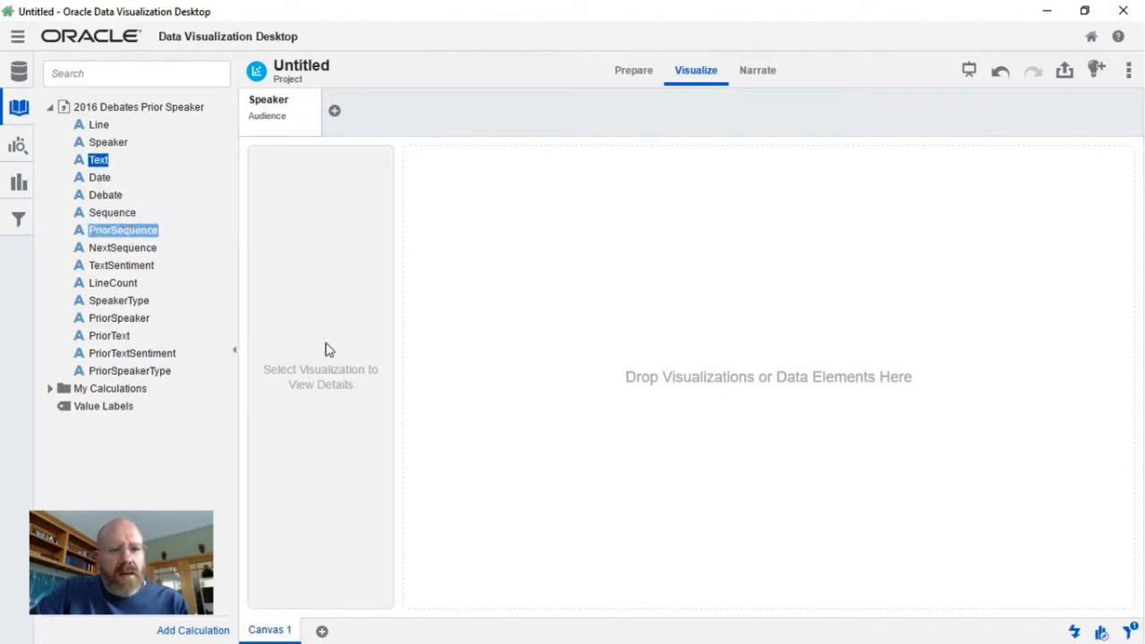
pyautogui.click(366, 227)
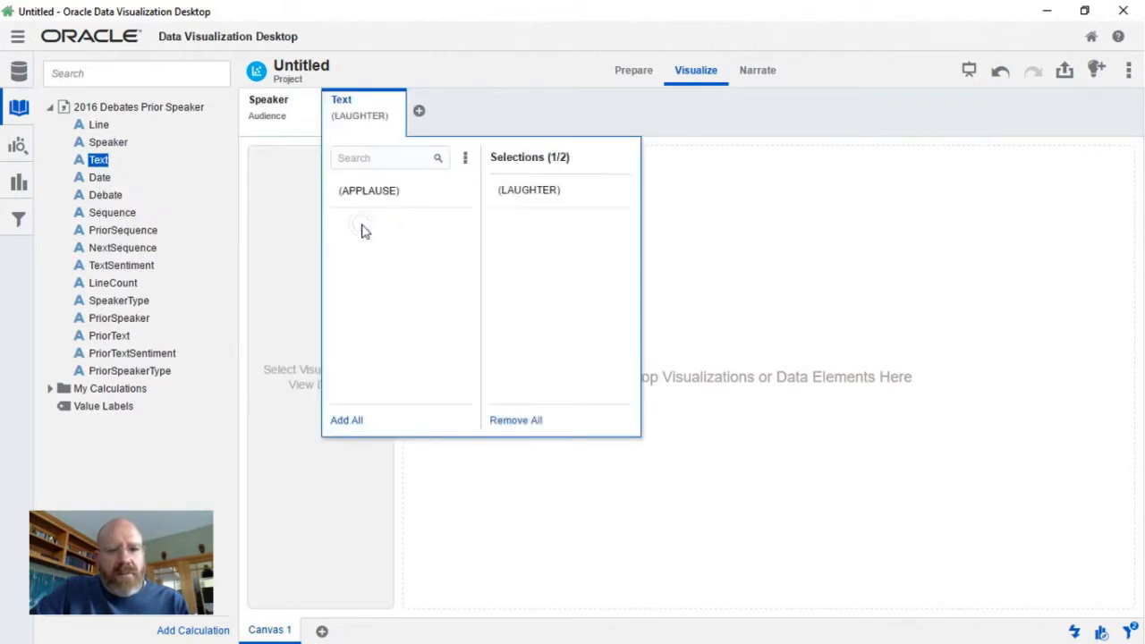
pyautogui.click(208, 283)
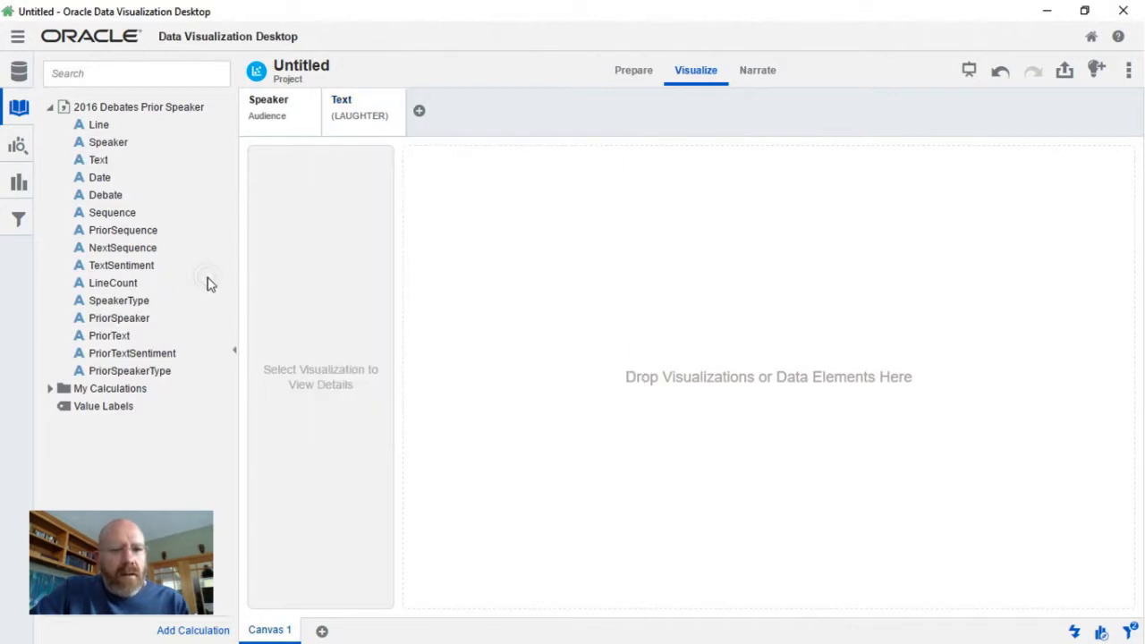
# - Create a table visualization from the PriorSpeaker and PriorText columns
pyautogui.click(143, 304)
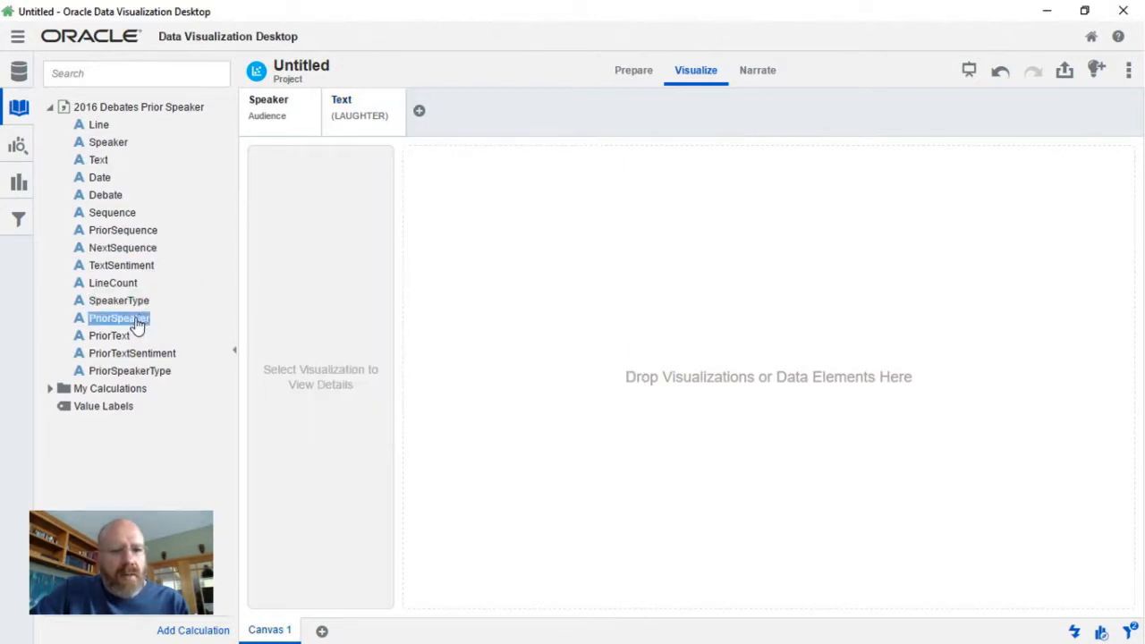
pyautogui.click(135, 319)
pyautogui.keyDown('ctrl'); pyautogui.click(109, 336); pyautogui.keyUp('ctrl')
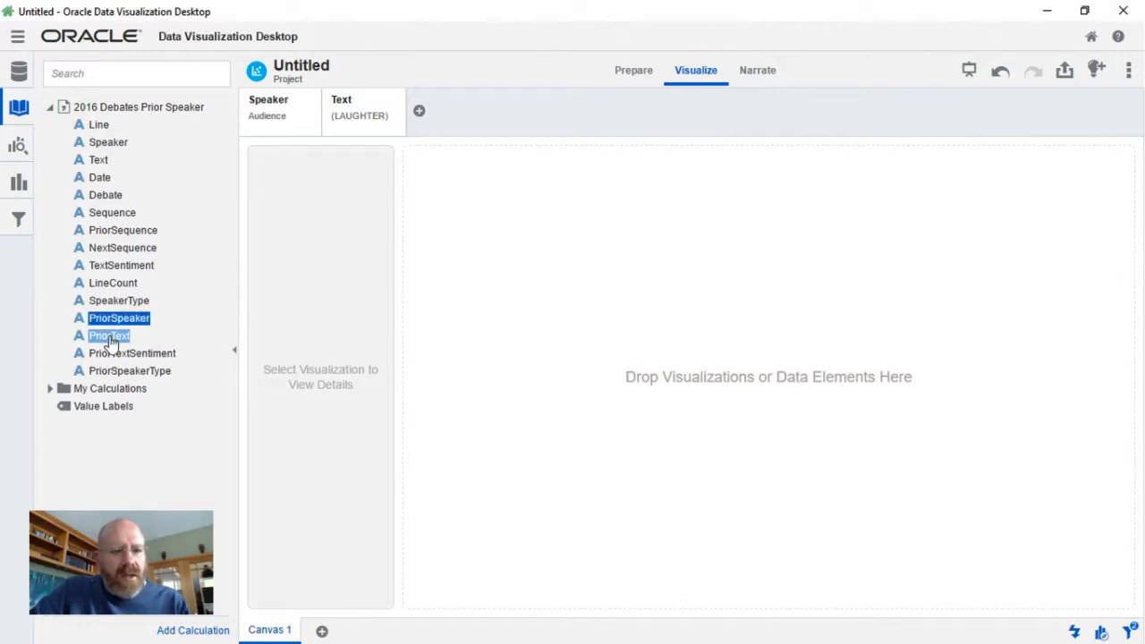
pyautogui.click(110, 338)
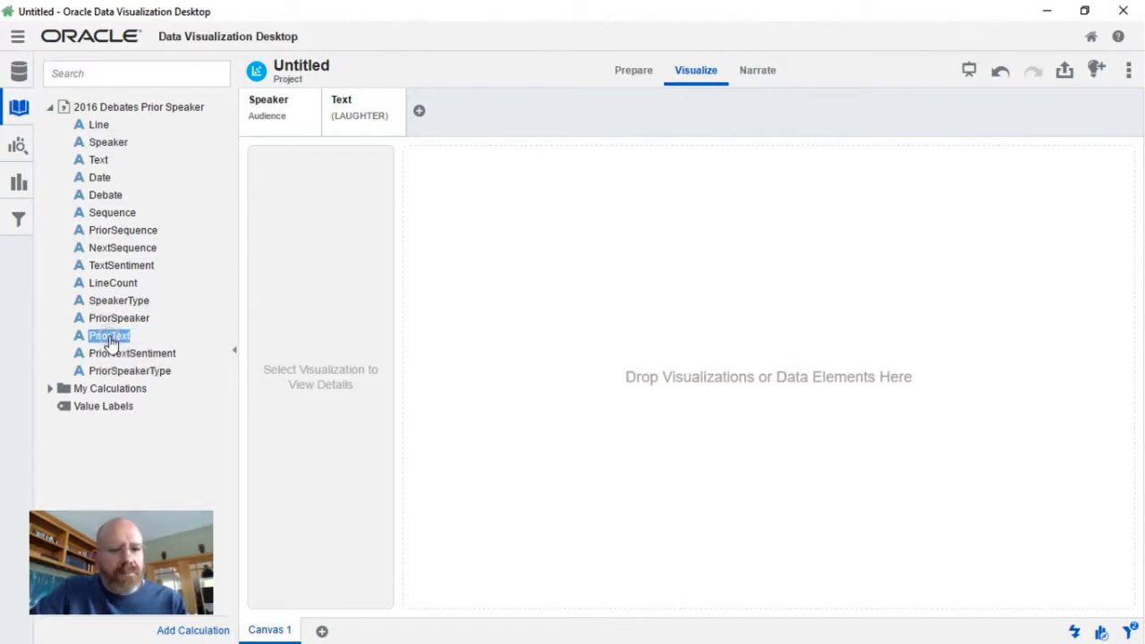
pyautogui.keyDown('ctrl'); pyautogui.click(115, 320); pyautogui.keyUp('ctrl')
pyautogui.click(116, 322)
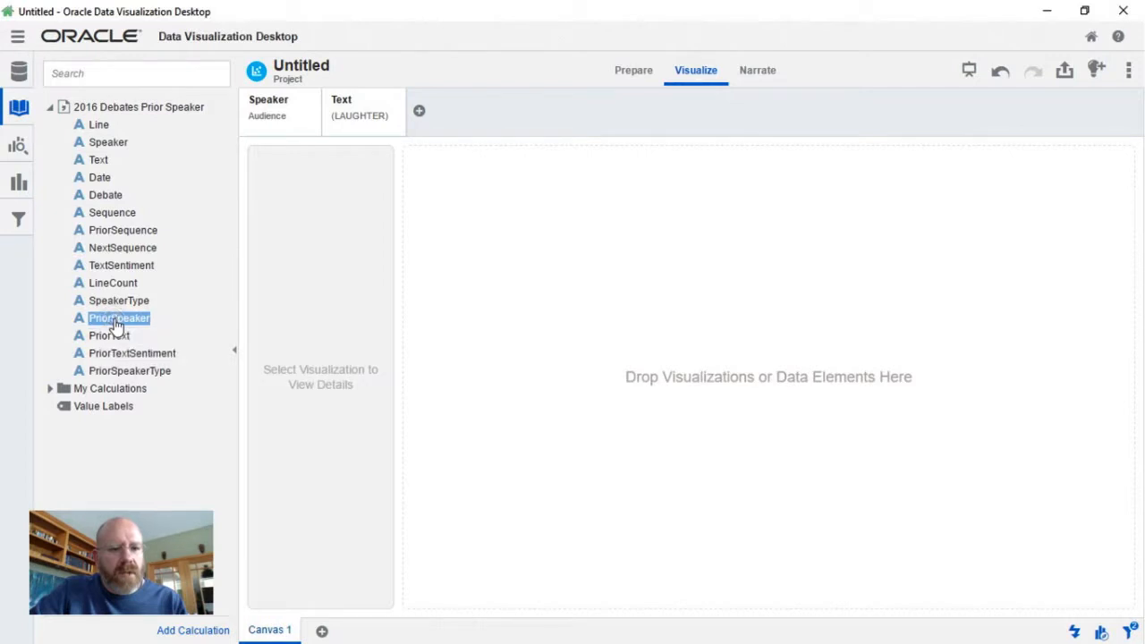
pyautogui.keyDown('ctrl'); pyautogui.click(110, 337); pyautogui.keyUp('ctrl')
pyautogui.rightClick(117, 339)
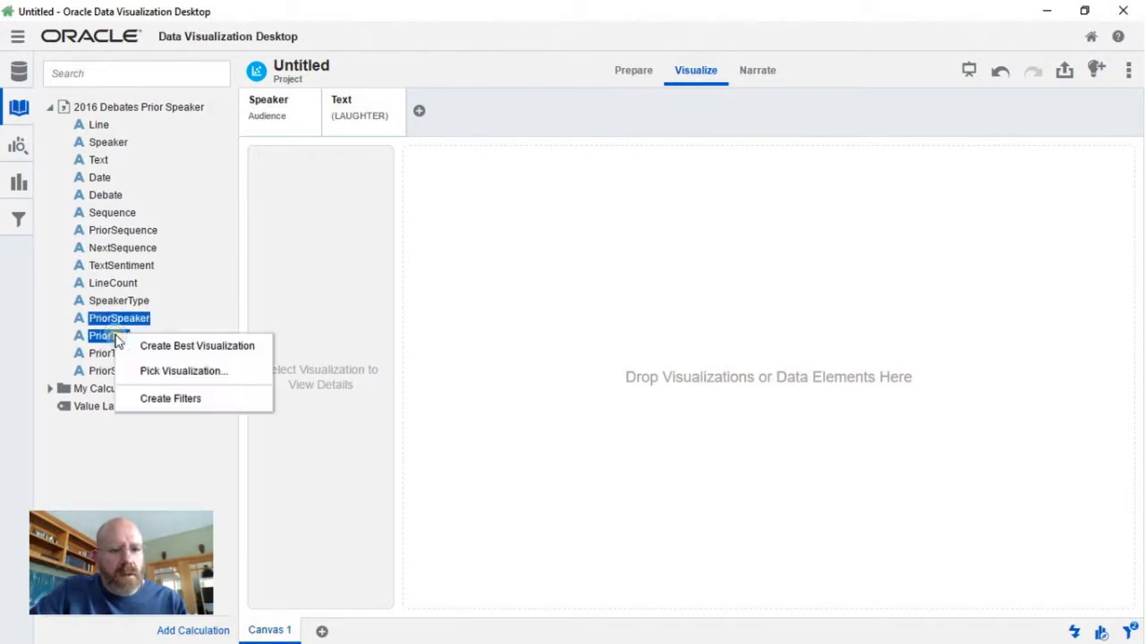
pyautogui.keyDown('ctrl'); pyautogui.click(155, 376); pyautogui.keyUp('ctrl')
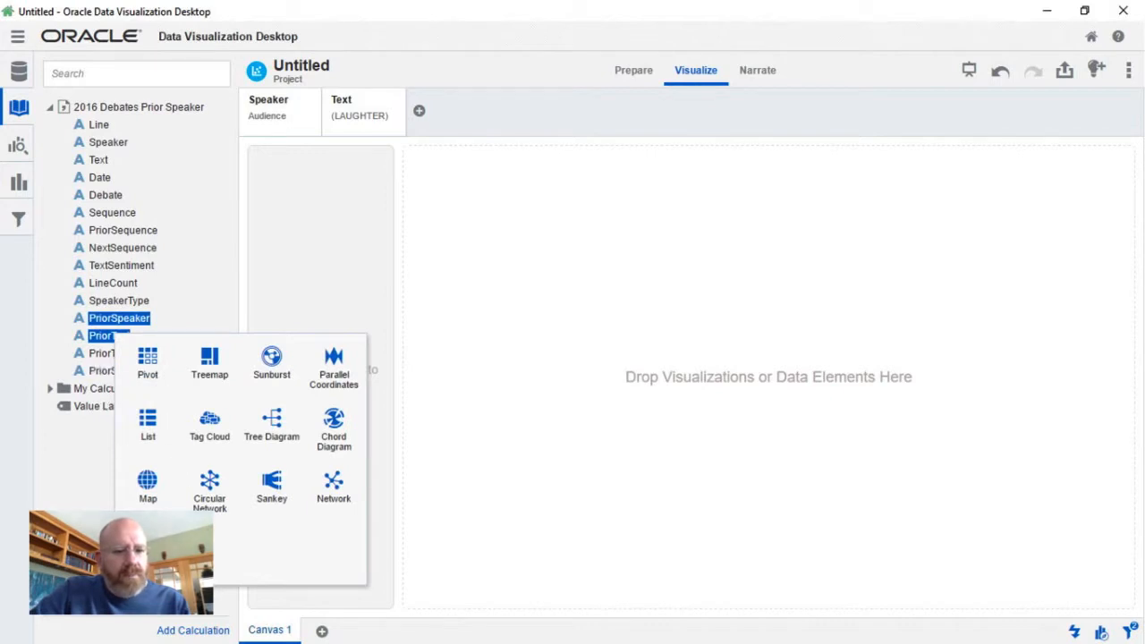
pyautogui.click(147, 546)
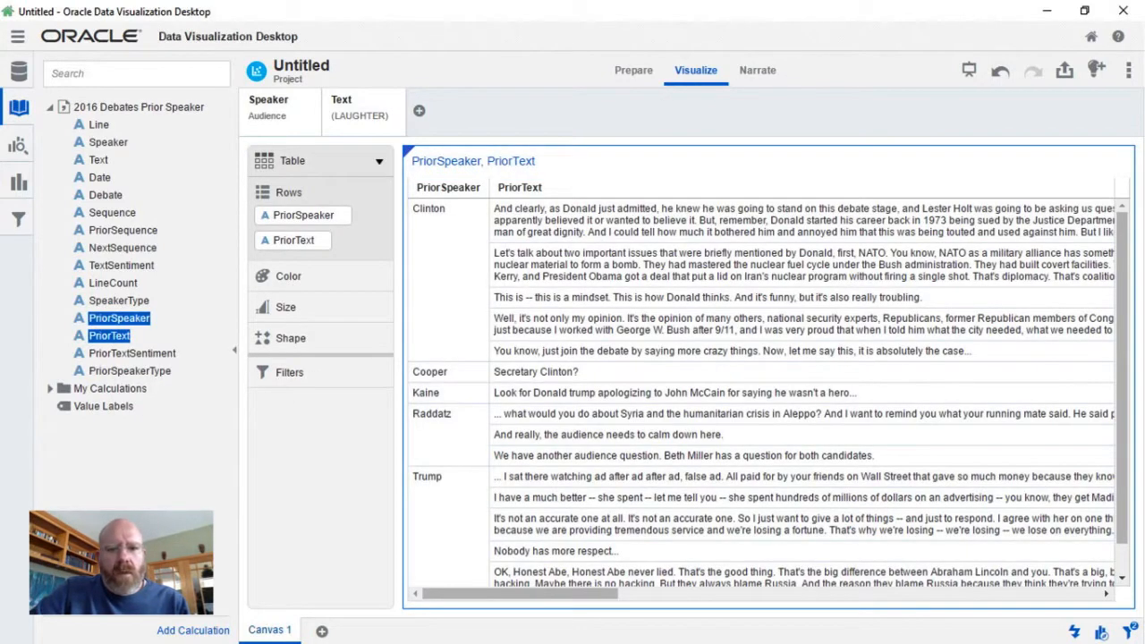
# - Show the canvas in presentation mode and highlight the PriorText row "And really, the audience needs to calm down here."
pyautogui.click(970, 71)
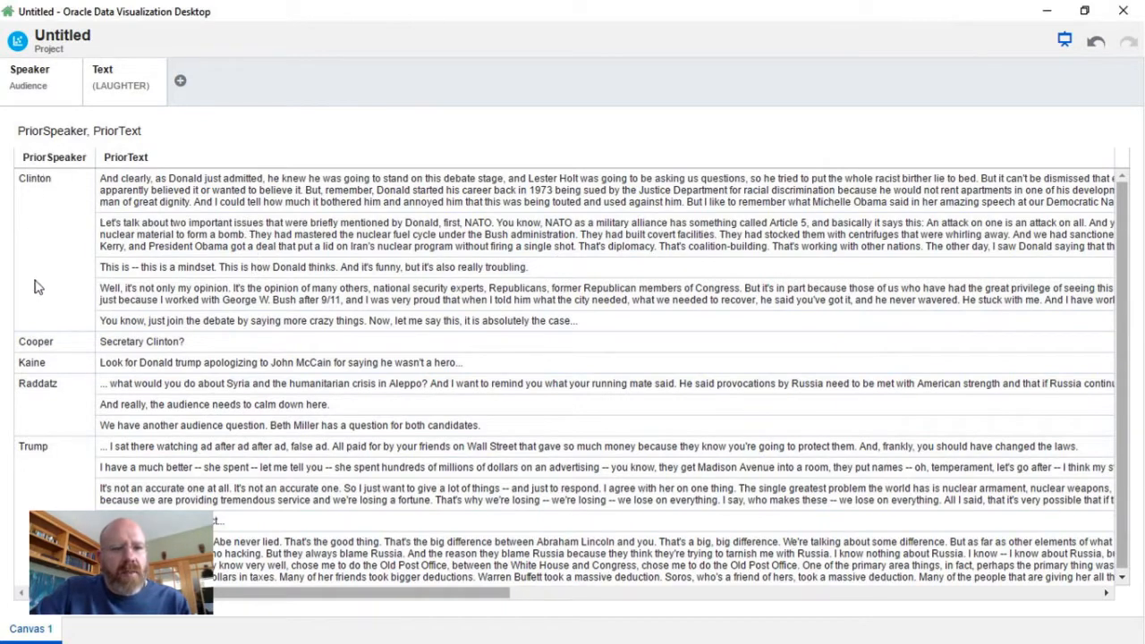
pyautogui.click(126, 410)
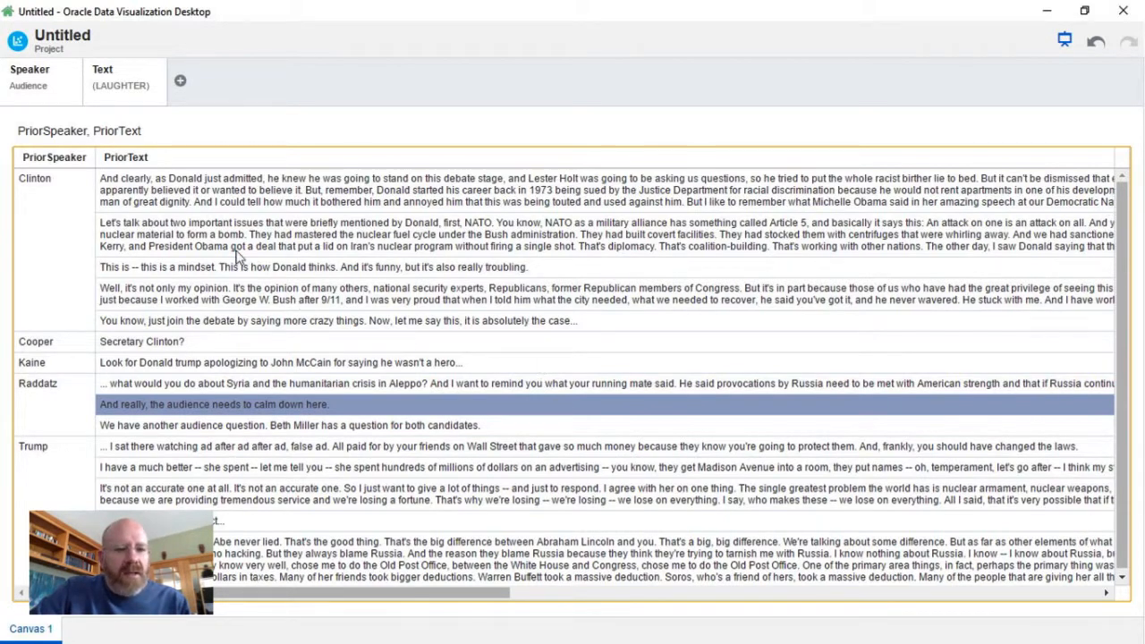
# - Change the Text filter selection to (APPLAUSE) only
pyautogui.click(132, 86)
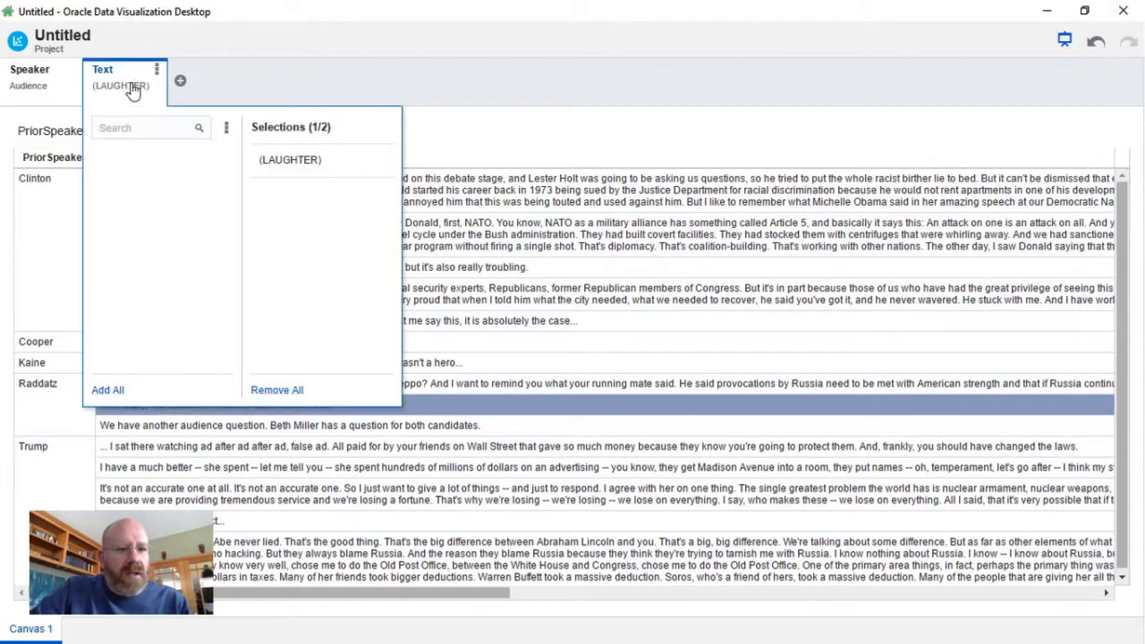
pyautogui.click(257, 165)
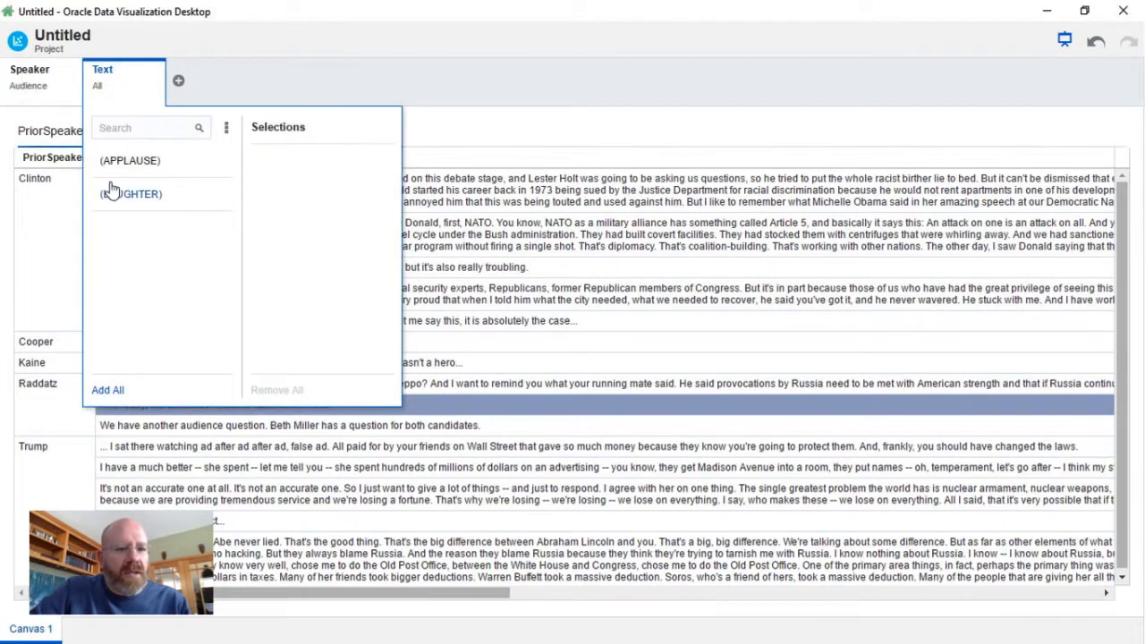
pyautogui.click(130, 162)
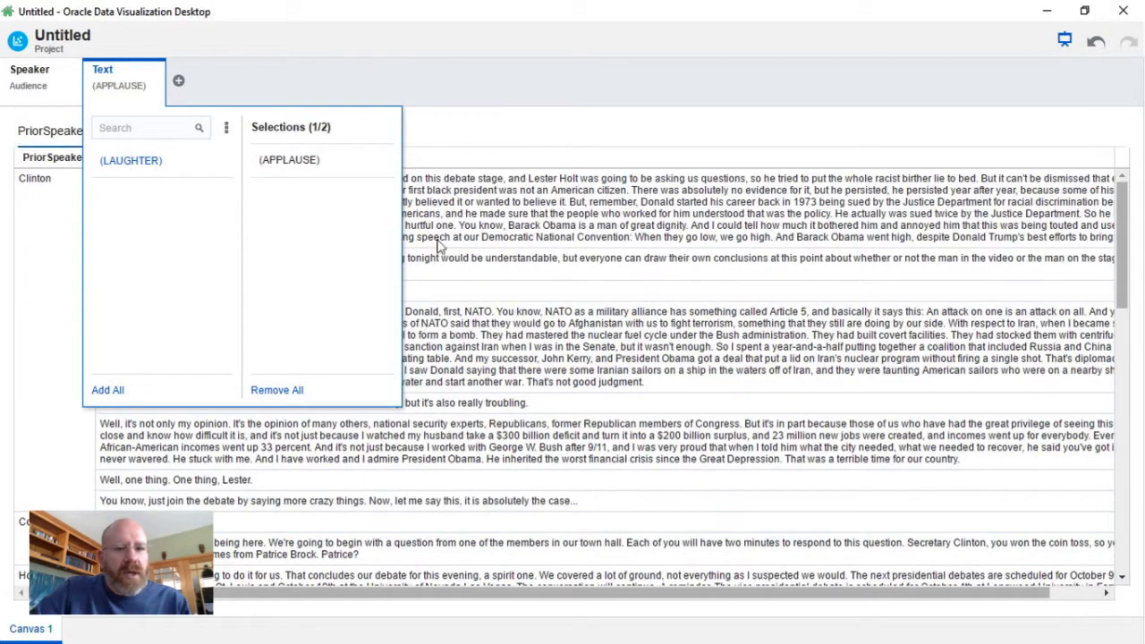
pyautogui.click(537, 130)
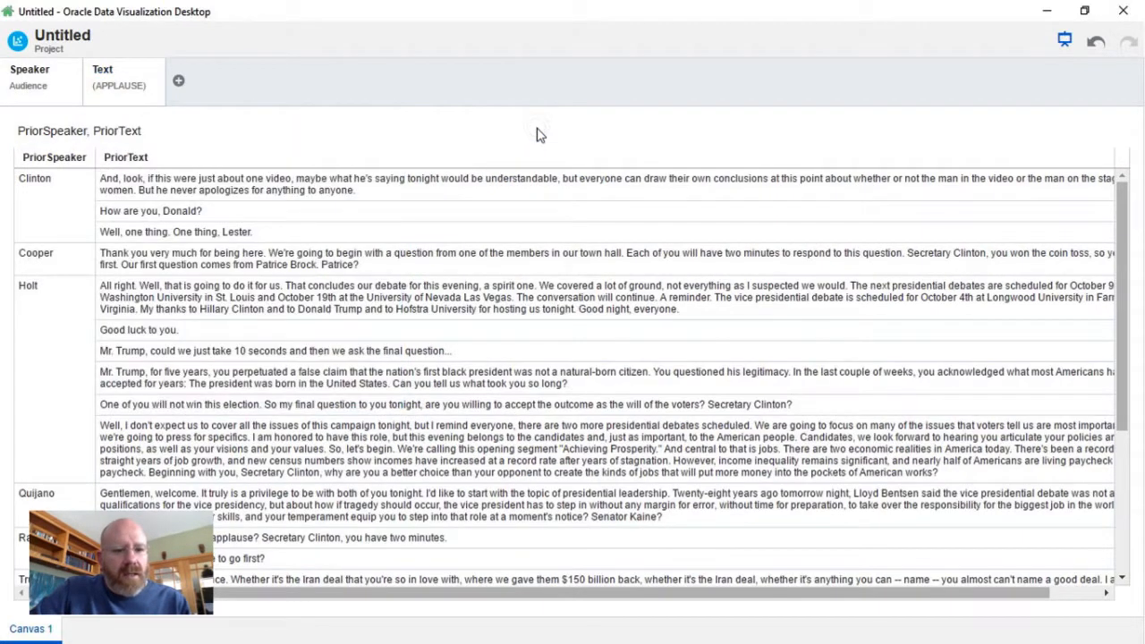